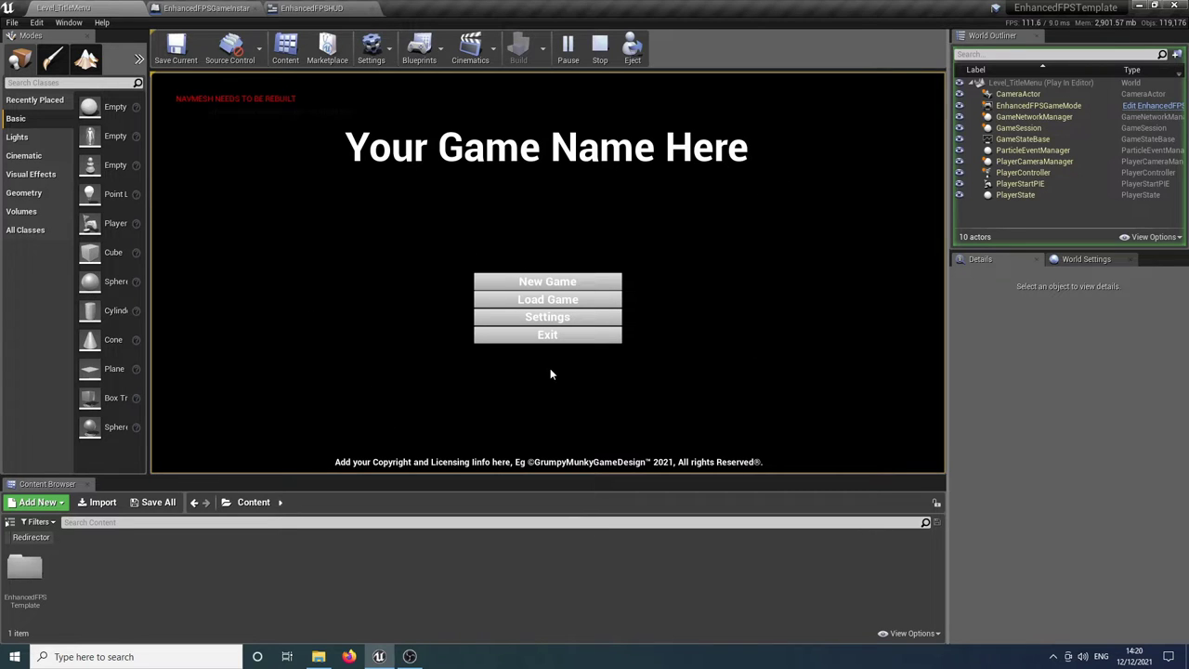
Check the title menu's Load Game slots, cancel back, and start a new game.
{"action": "left_click", "coordinate": [554, 302]}
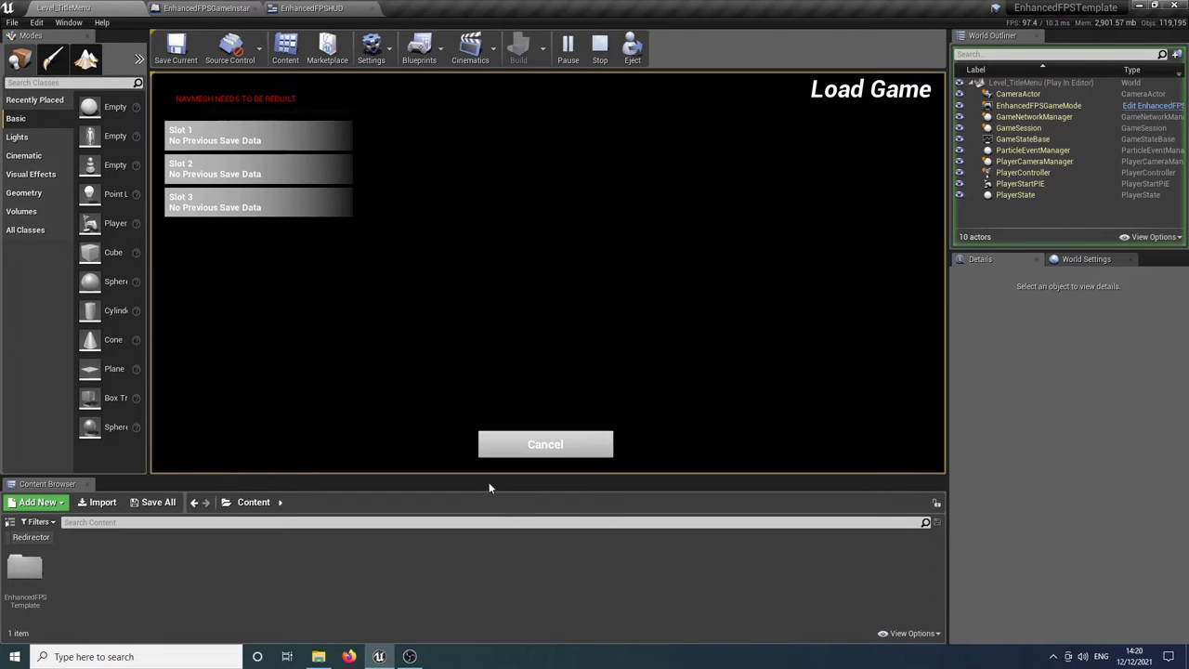
{"action": "left_click", "coordinate": [542, 446]}
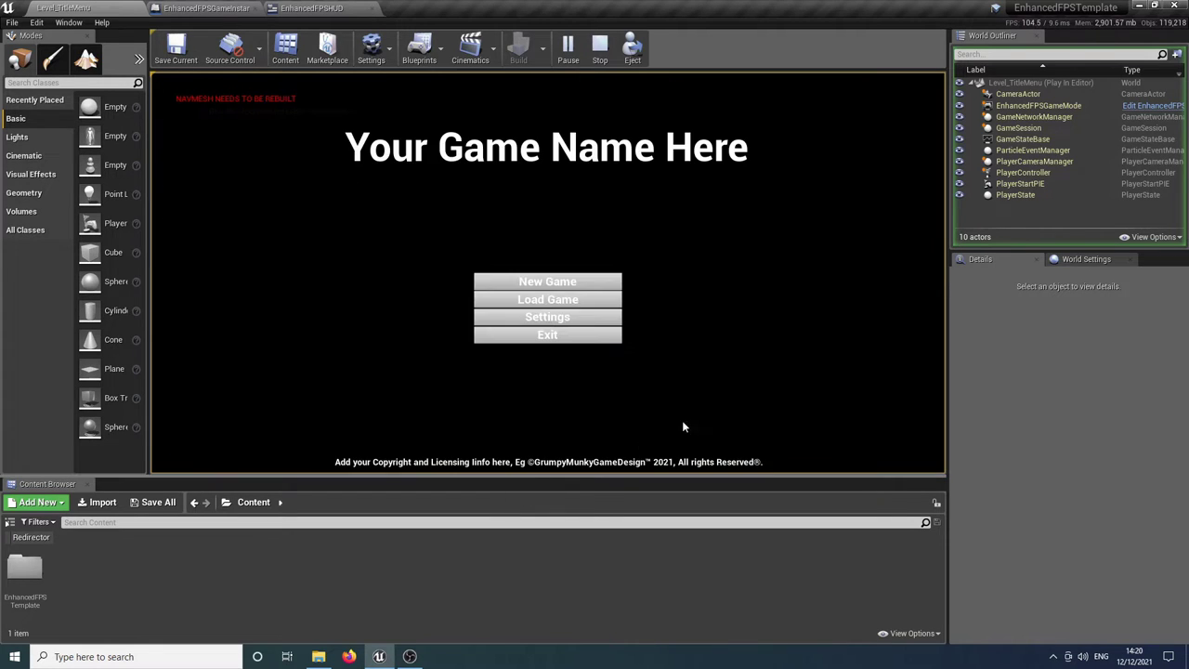
{"action": "left_click", "coordinate": [537, 283]}
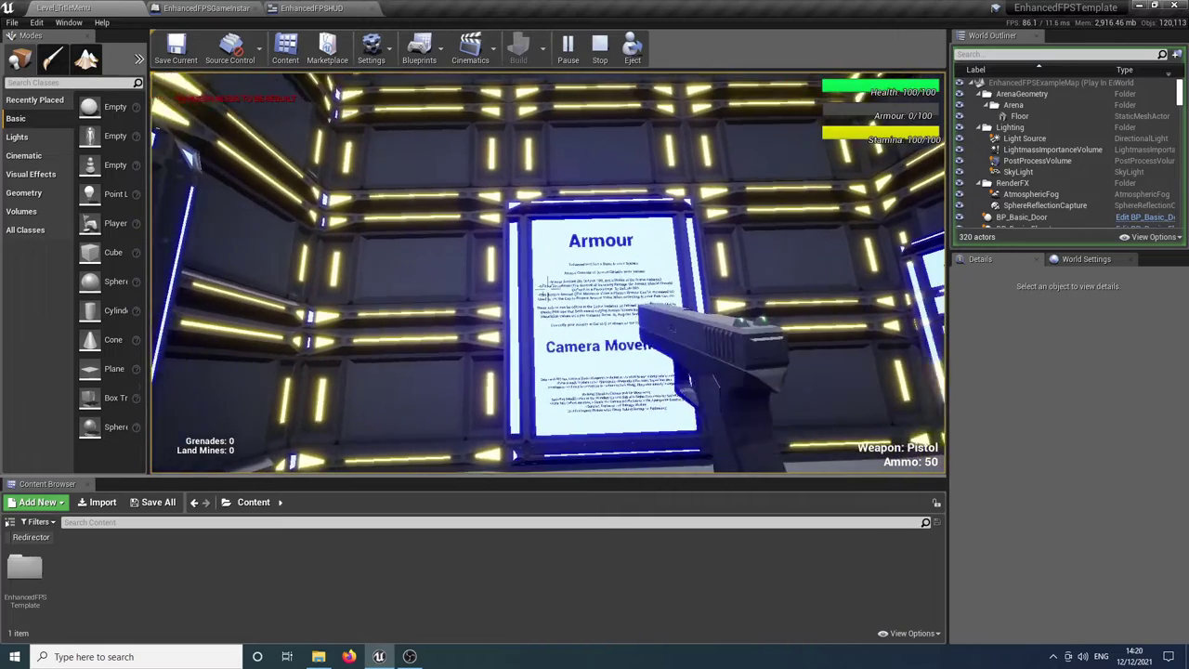
Try pausing and resuming the game, then save the current game to Slot 1.
{"action": "key", "text": "Escape"}
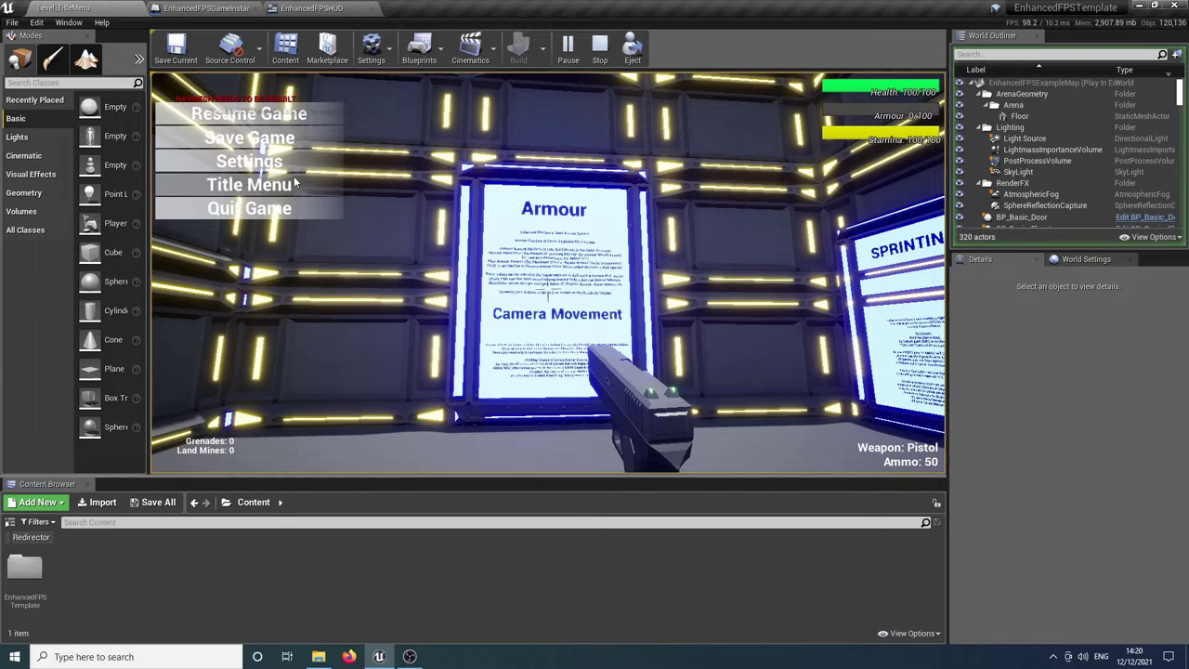
{"action": "left_click", "coordinate": [249, 113]}
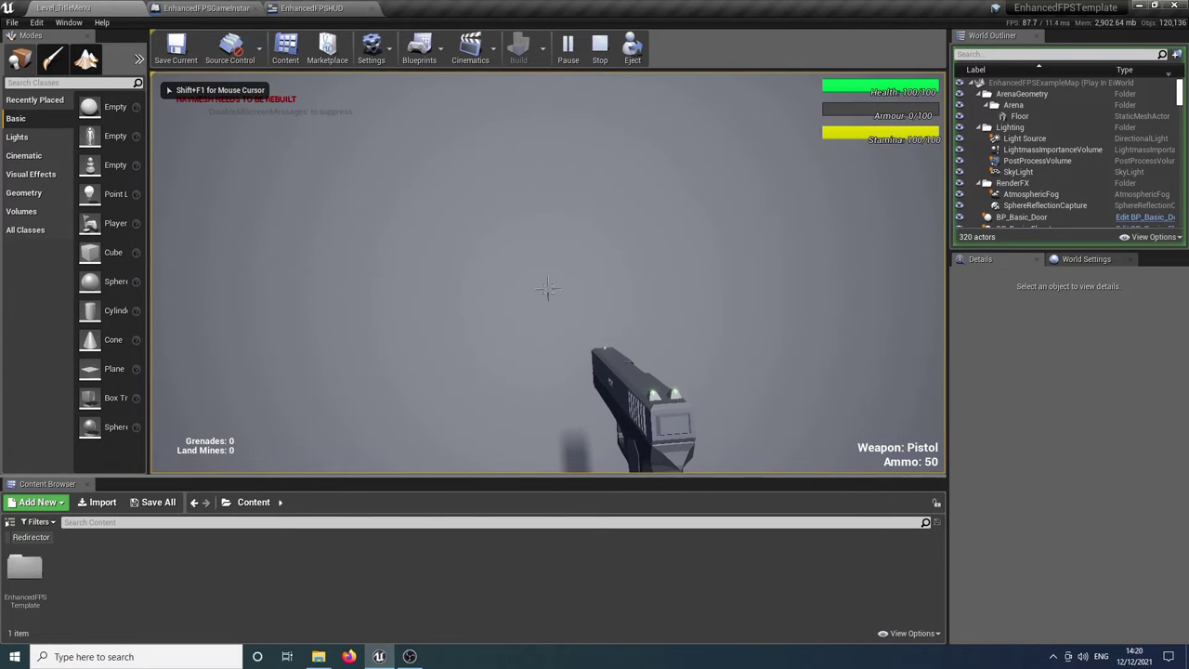
{"action": "key", "text": "Escape"}
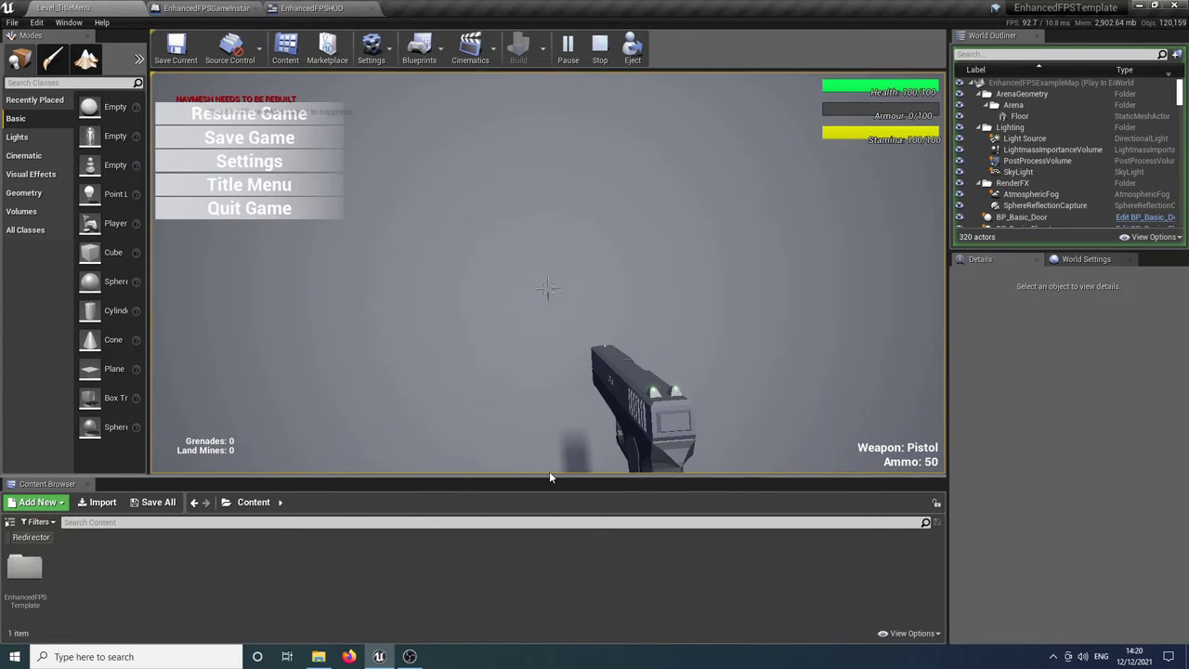
{"action": "left_click", "coordinate": [287, 143]}
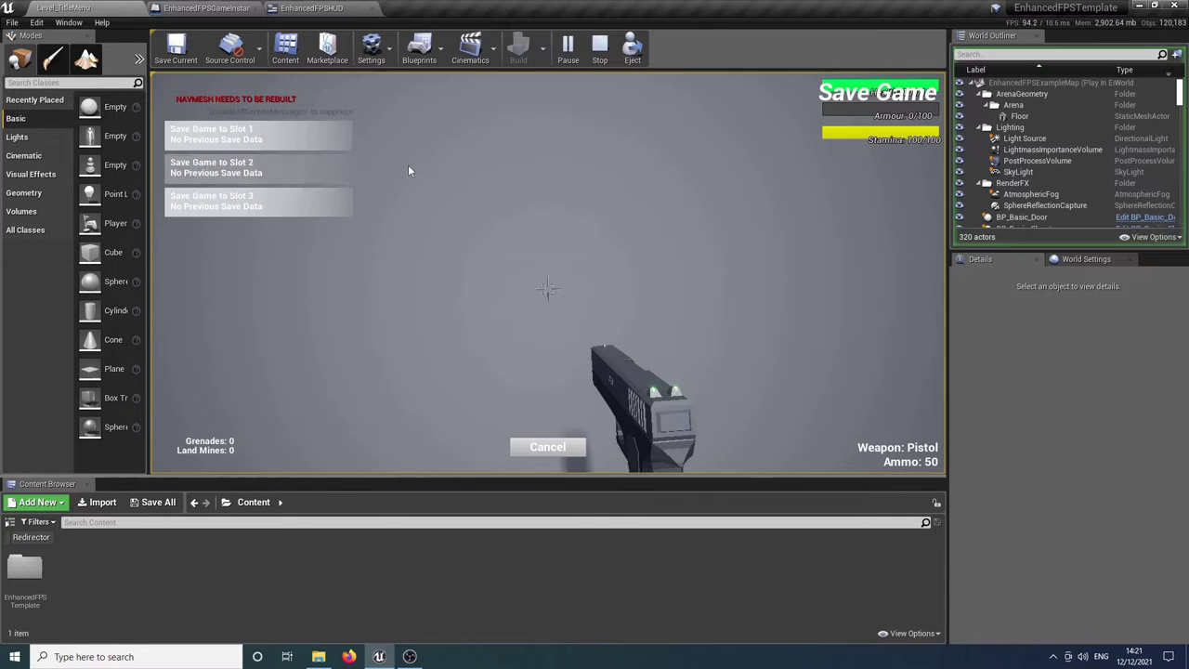
{"action": "left_click", "coordinate": [211, 135]}
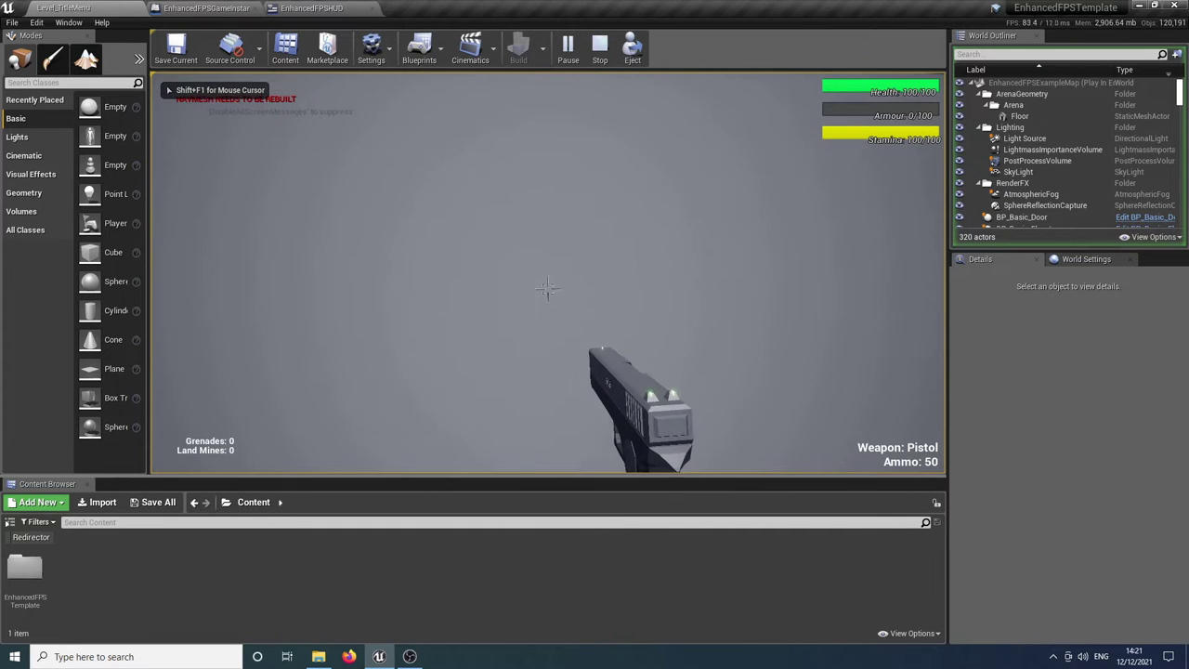
Pause the game again and save it to Slot 2.
{"action": "key", "text": "p"}
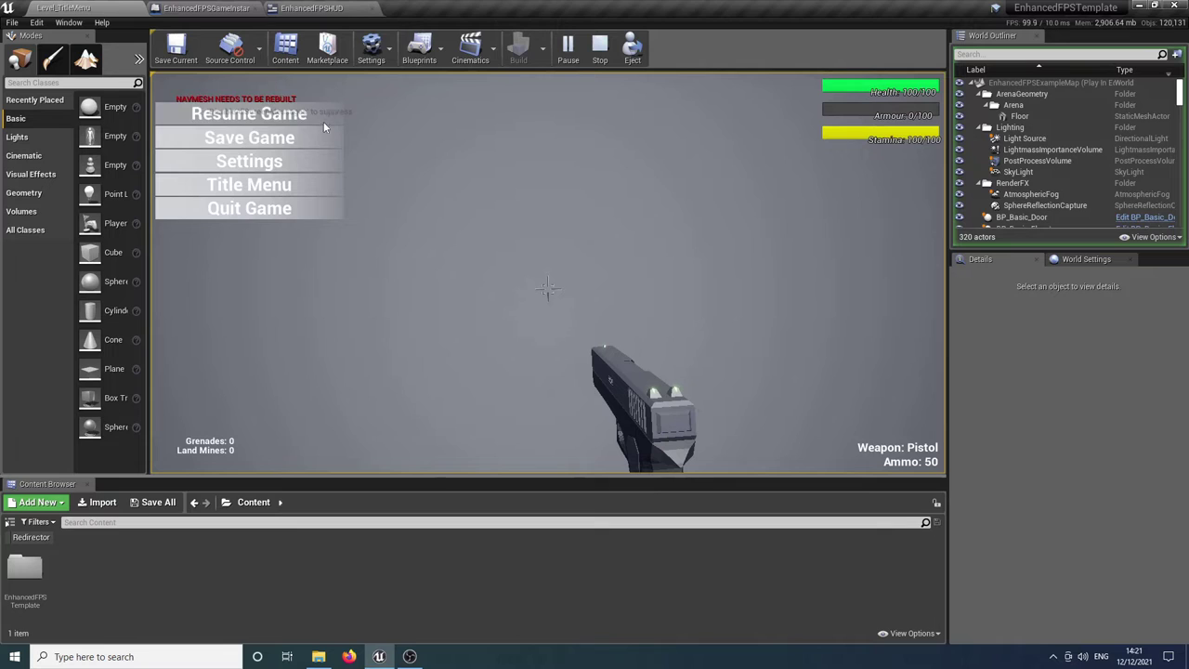
{"action": "left_click", "coordinate": [320, 138]}
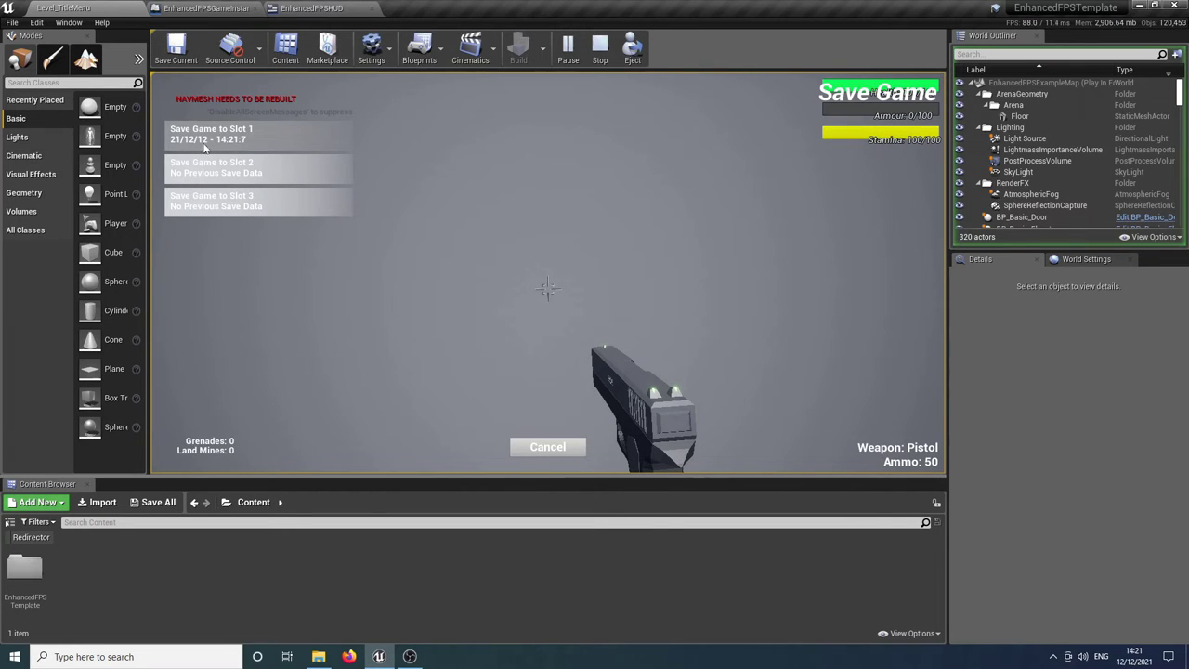
{"action": "left_click", "coordinate": [269, 165]}
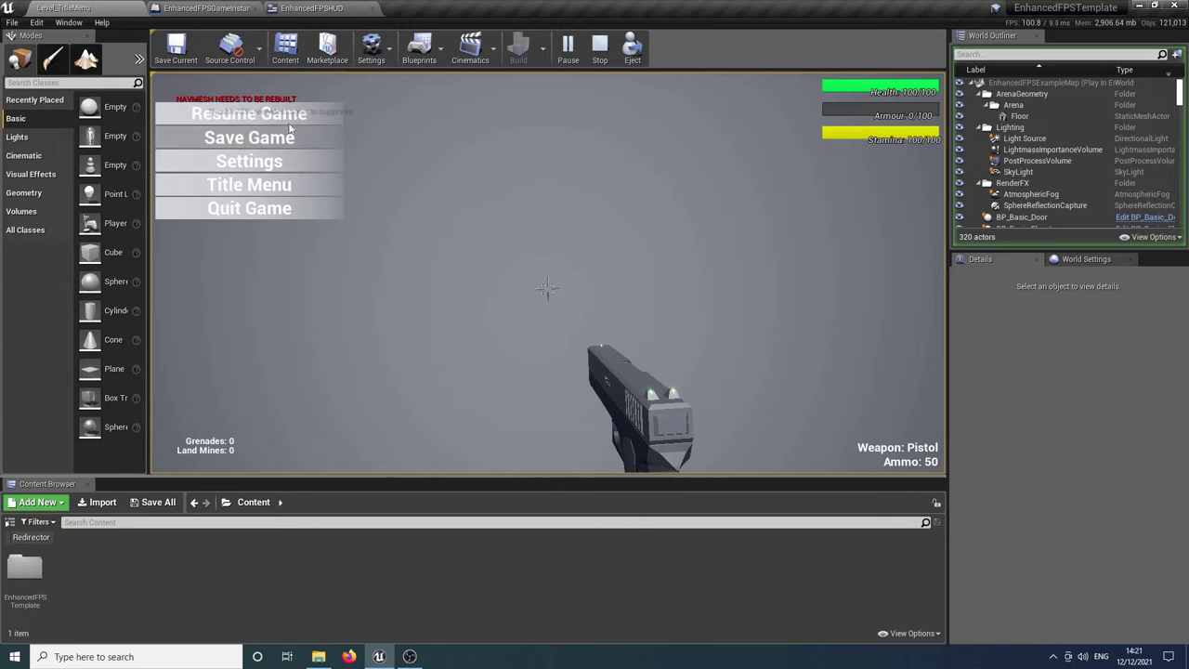
Check the save times in the Save Game slots, cancel, and return to the title menu.
{"action": "left_click", "coordinate": [275, 139]}
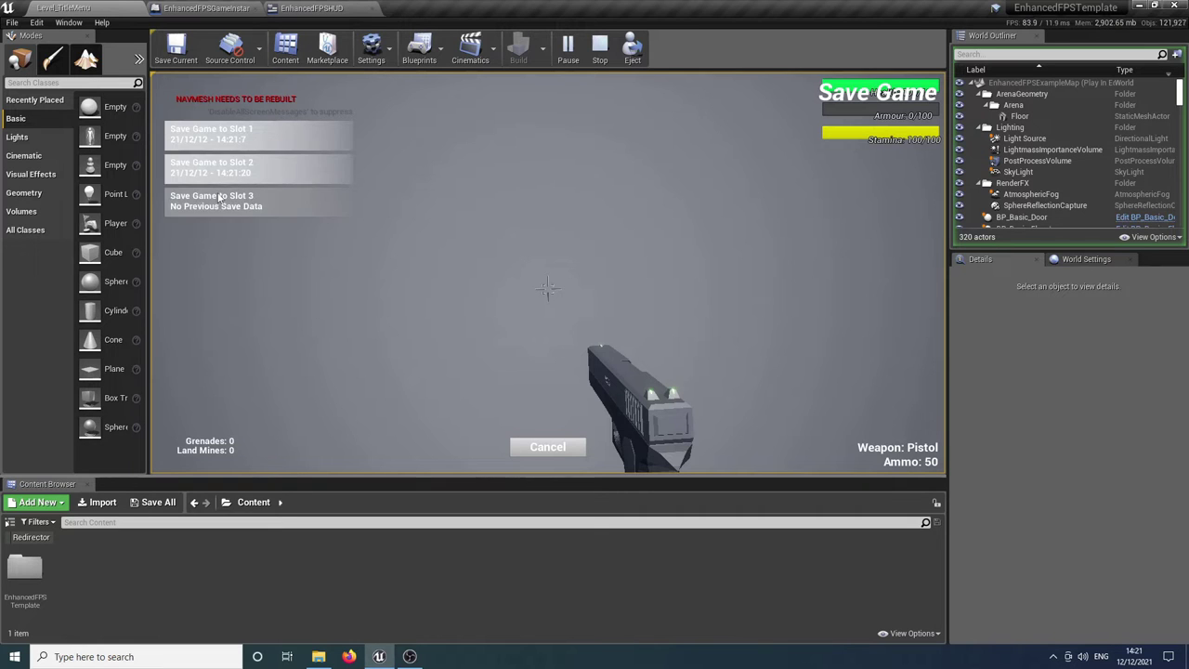
{"action": "left_click", "coordinate": [546, 445]}
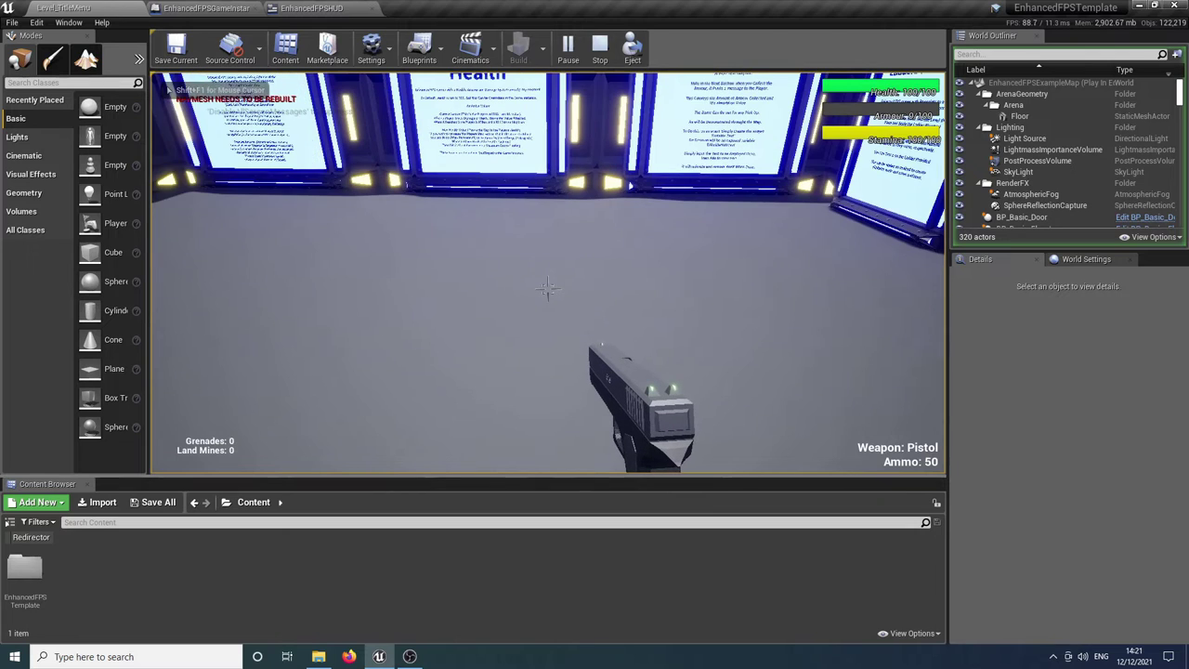
{"action": "key", "text": "p"}
{"action": "left_click", "coordinate": [236, 193]}
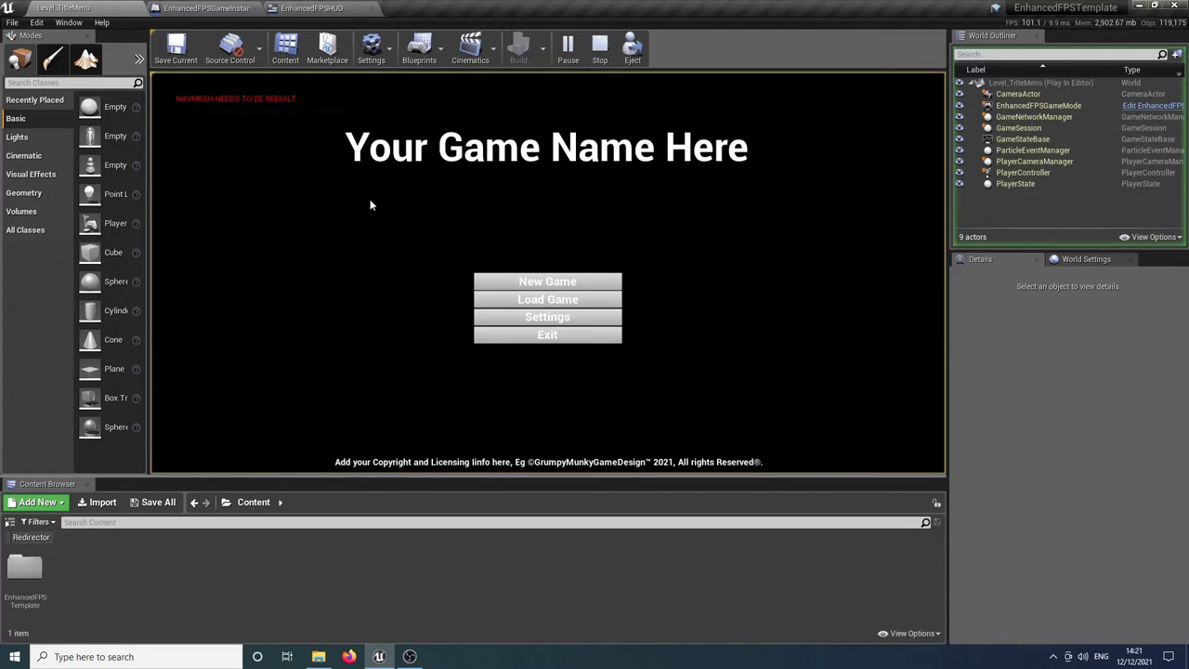
Load the Slot 1 save from the title menu and fire five pistol shots.
{"action": "left_click", "coordinate": [546, 300]}
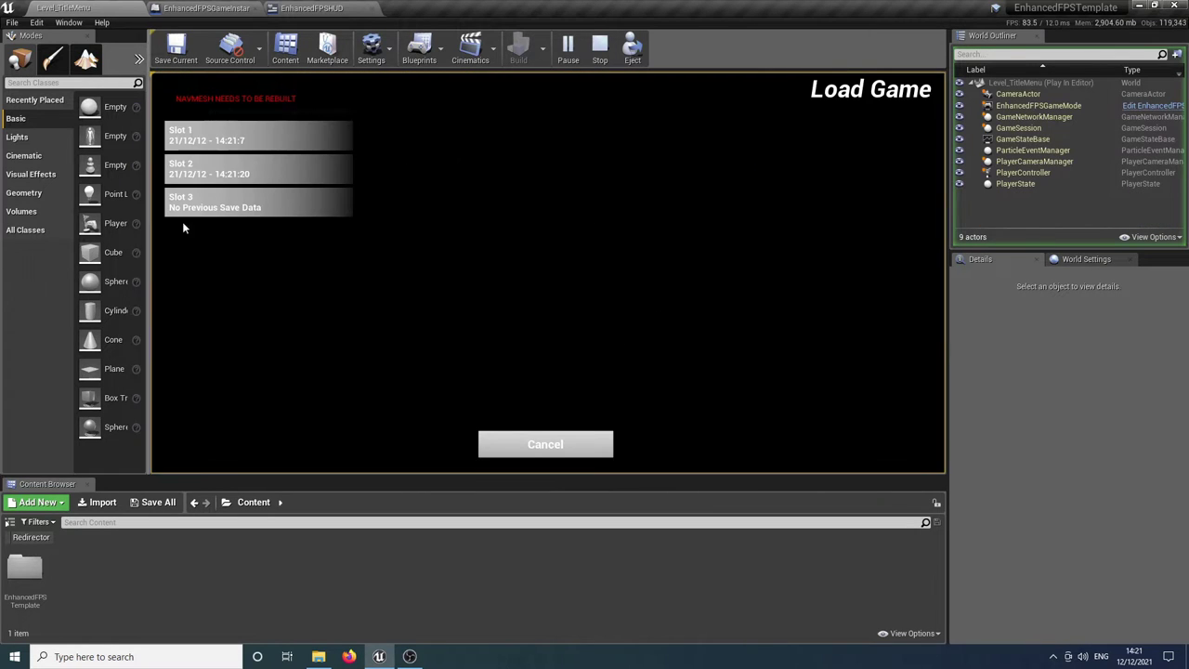
{"action": "left_click", "coordinate": [239, 142]}
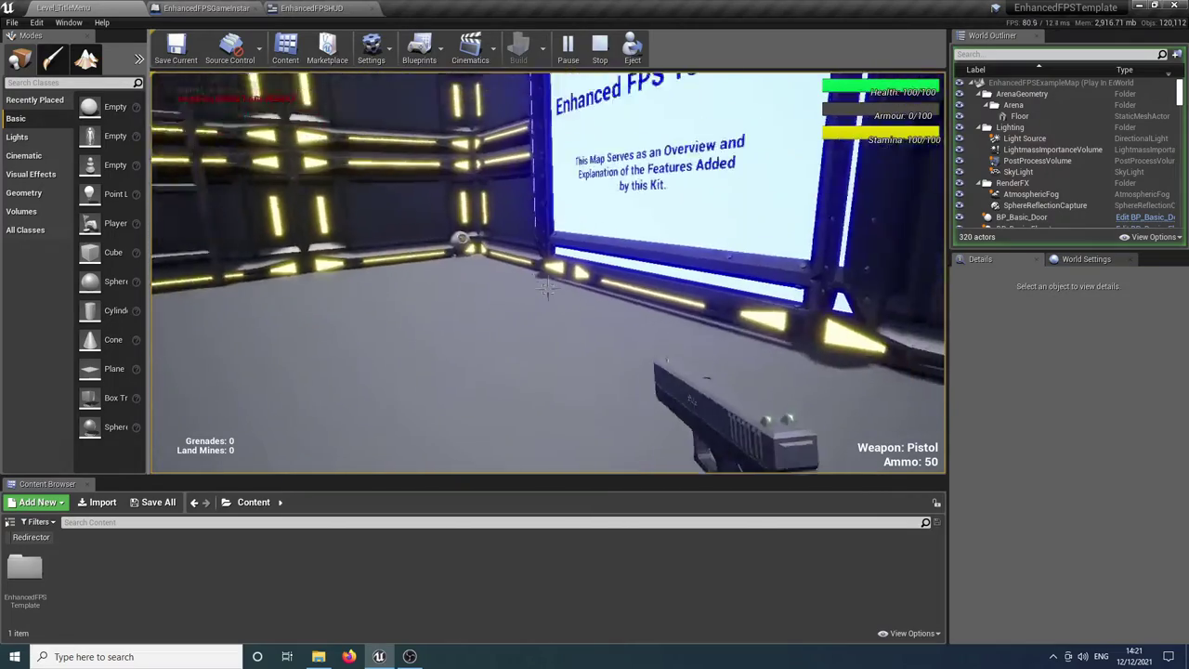
{"action": "left_click", "coordinate": [548, 289]}
{"action": "left_click", "coordinate": [548, 289]}
{"action": "left_click", "coordinate": [548, 289]}
{"action": "left_click", "coordinate": [548, 289]}
{"action": "left_click", "coordinate": [548, 289]}
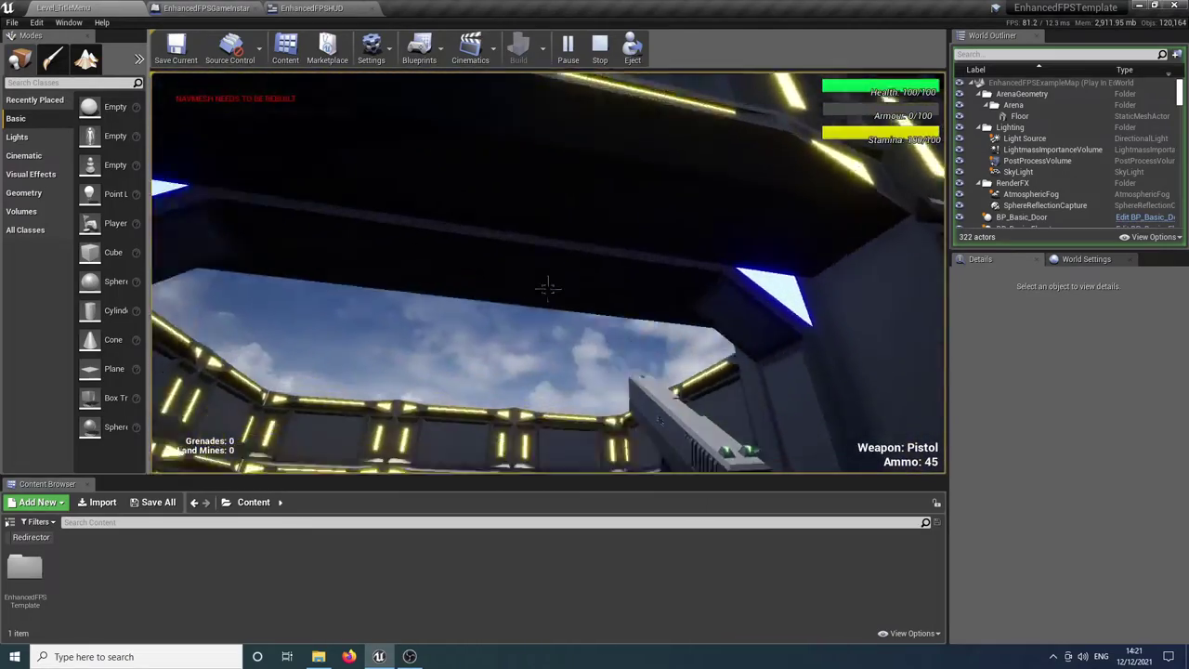
Walk through the red damage doorway to lose health and overwrite the Slot 2 save with this state.
{"action": "key", "text": "w"}
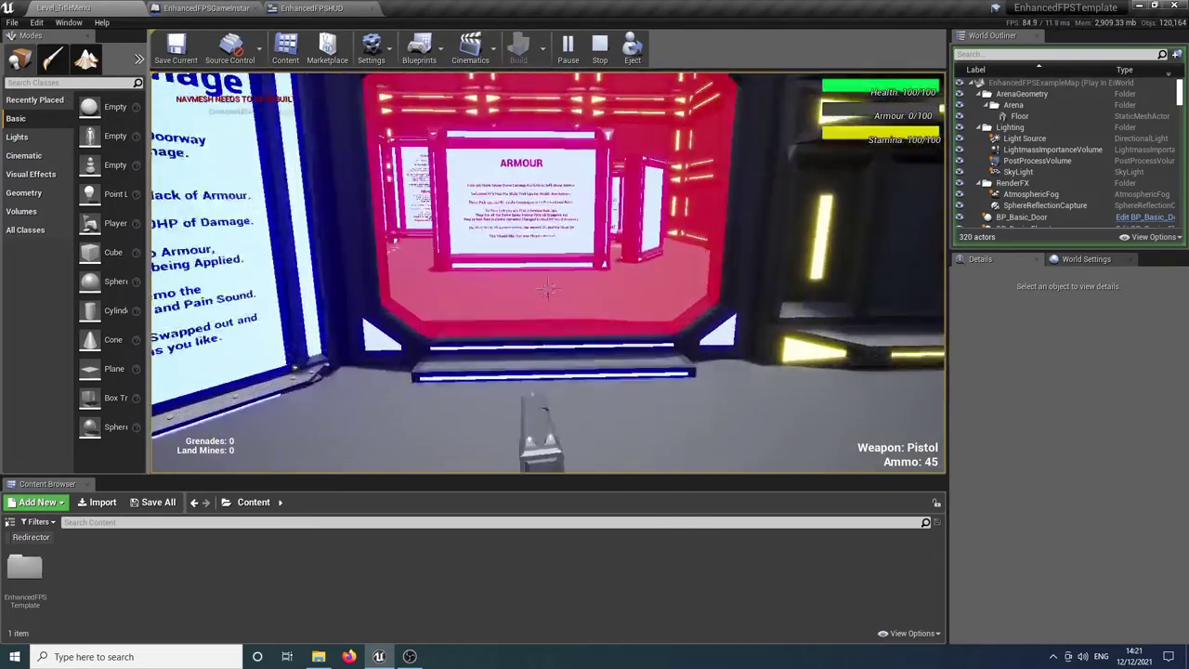
{"action": "key", "text": "p"}
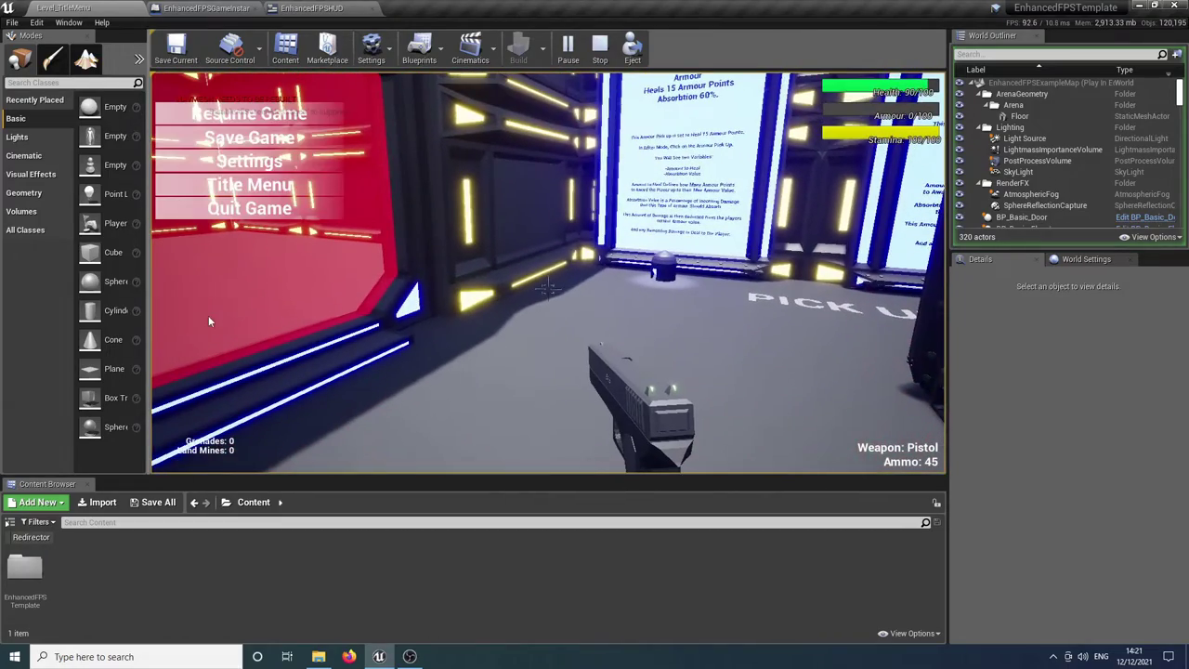
{"action": "left_click", "coordinate": [249, 137]}
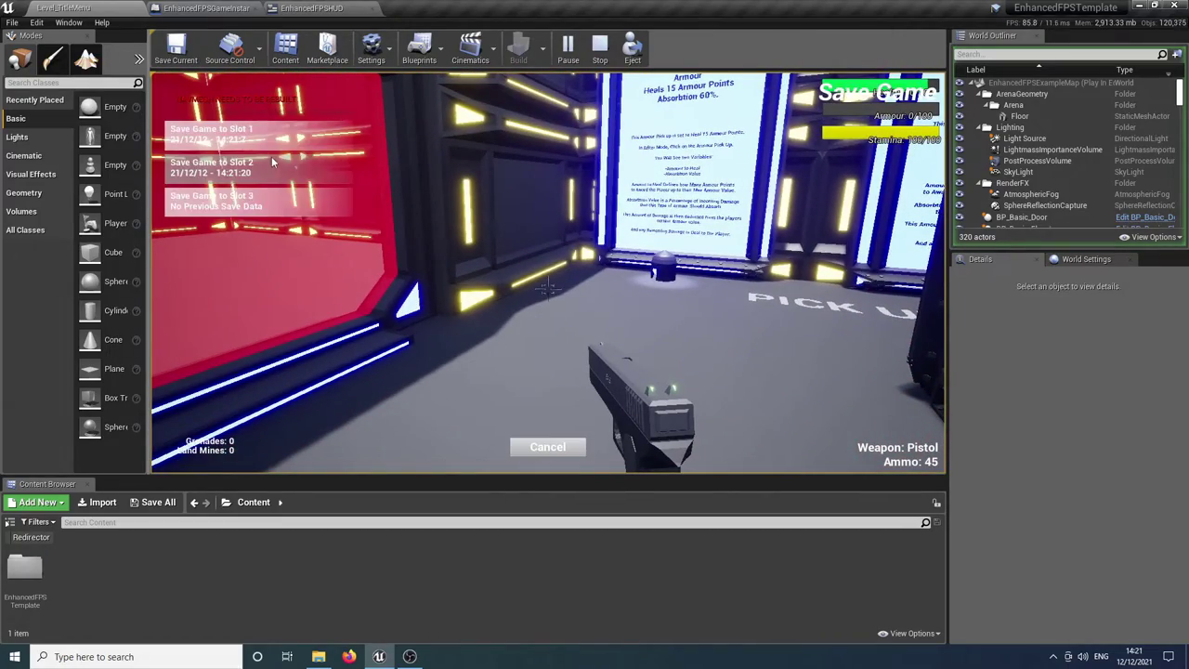
{"action": "key", "text": "p"}
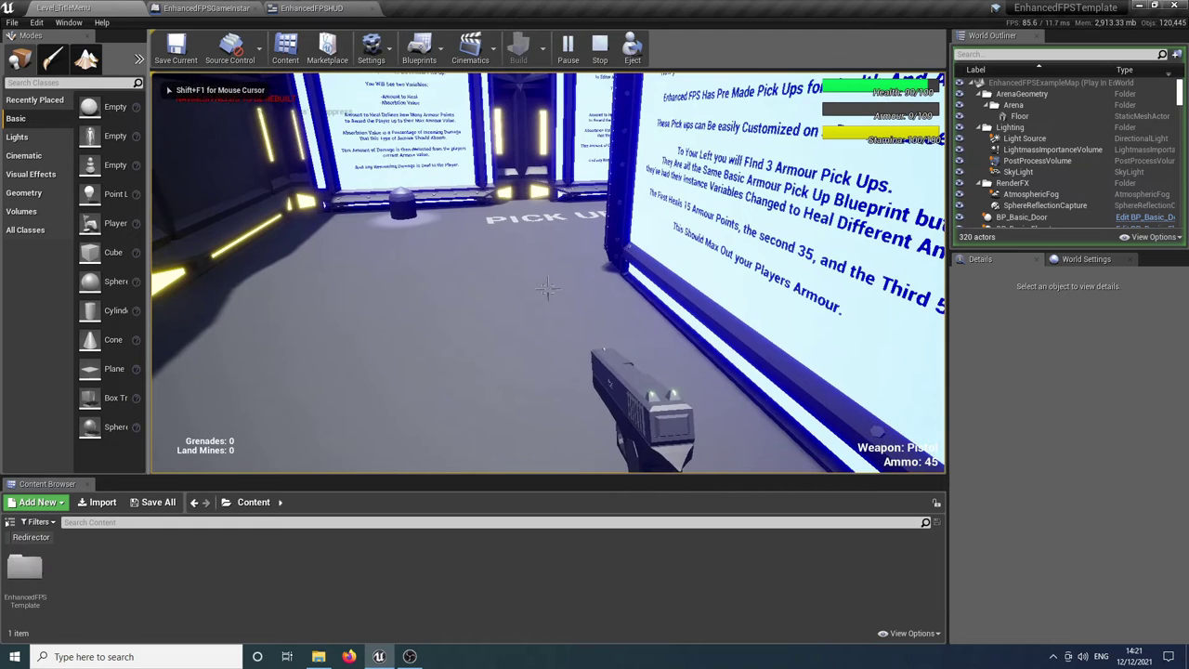
Return to the title menu and reload the Slot 1 save.
{"action": "key", "text": "p"}
{"action": "left_click", "coordinate": [280, 184]}
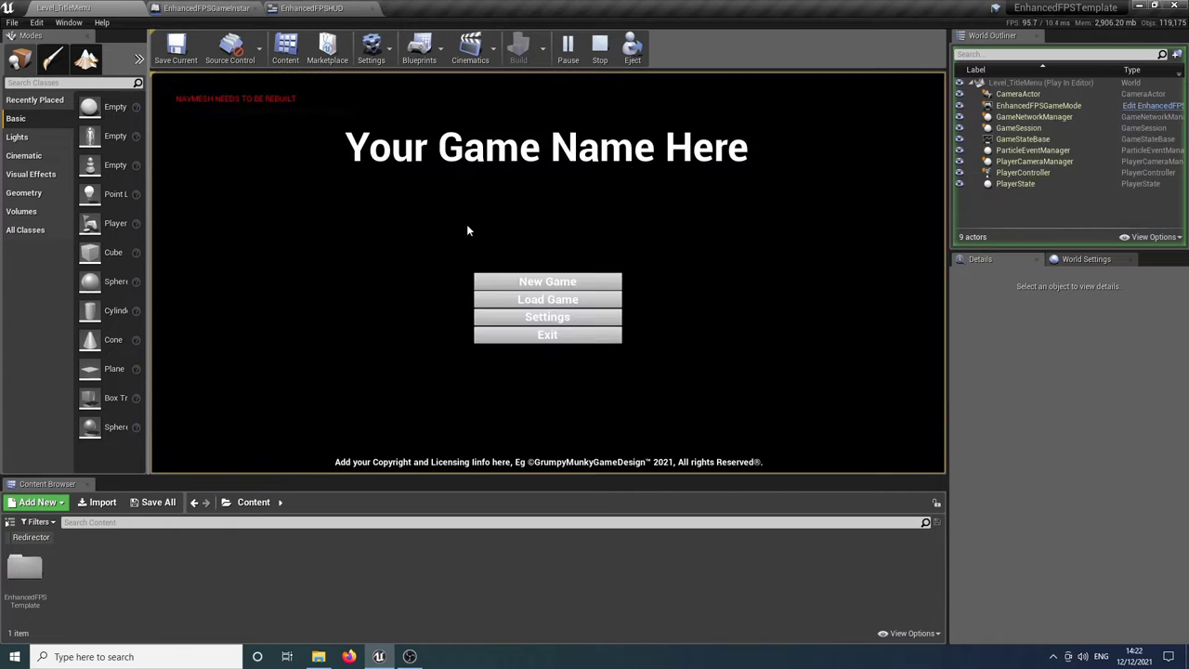
{"action": "left_click", "coordinate": [520, 300]}
{"action": "left_click", "coordinate": [270, 140]}
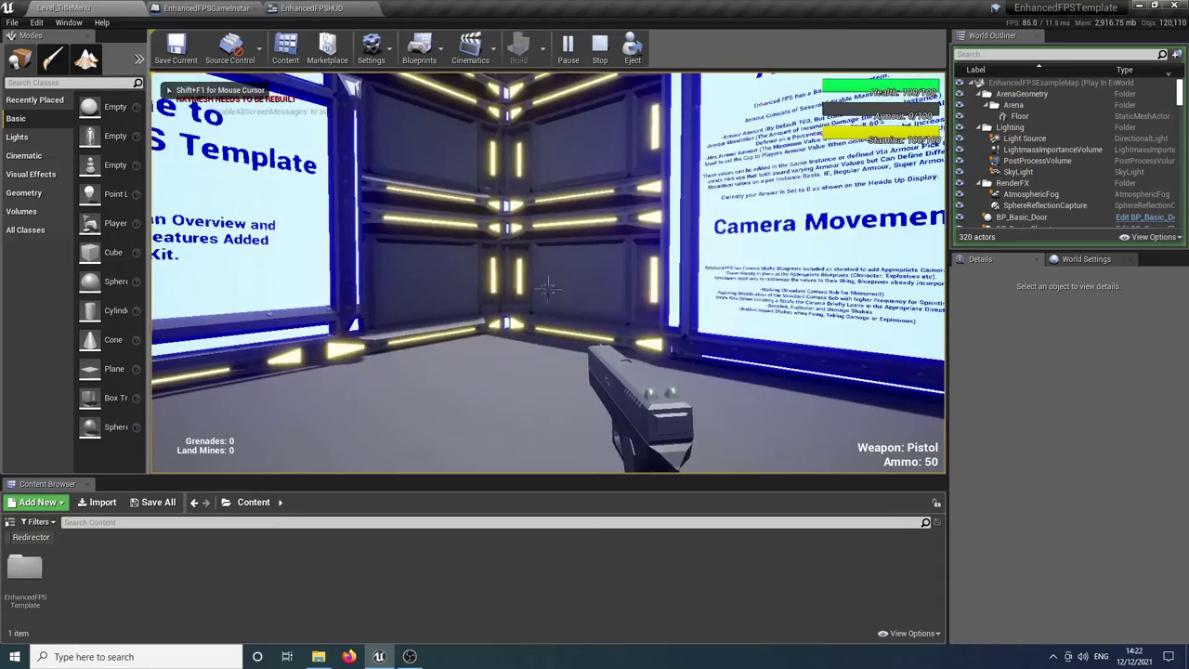
Fire three pistol shots in the loaded game and return to the title menu without saving.
{"action": "left_click", "coordinate": [548, 288]}
{"action": "left_click", "coordinate": [548, 288]}
{"action": "left_click", "coordinate": [548, 288]}
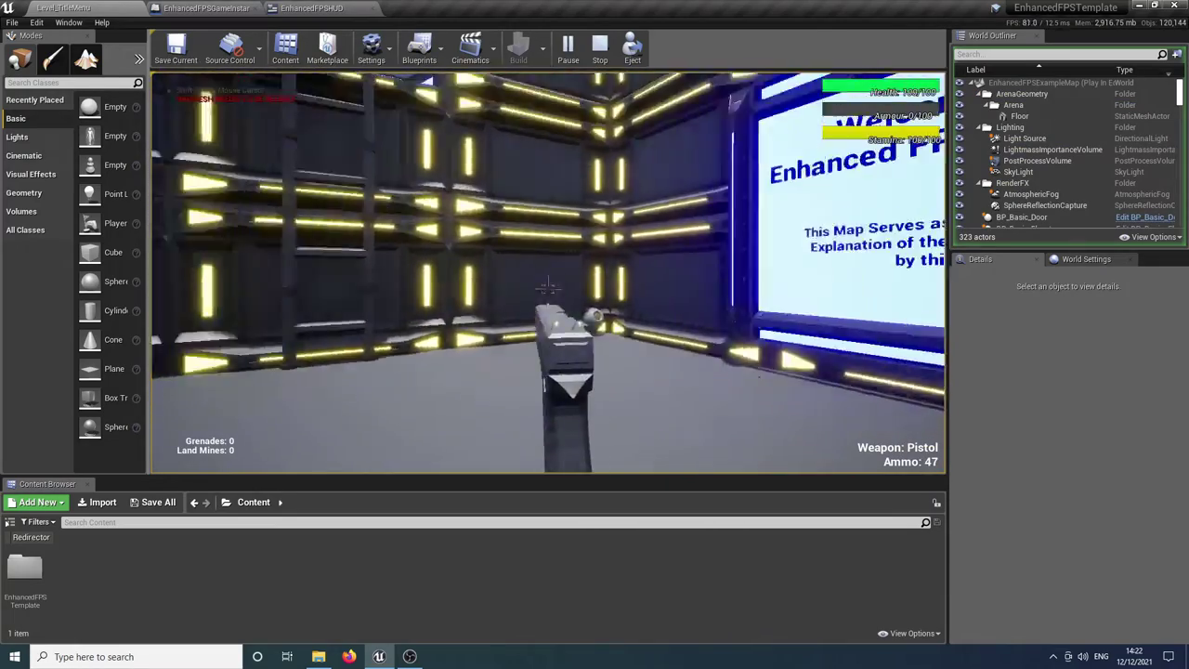
{"action": "key", "text": "p"}
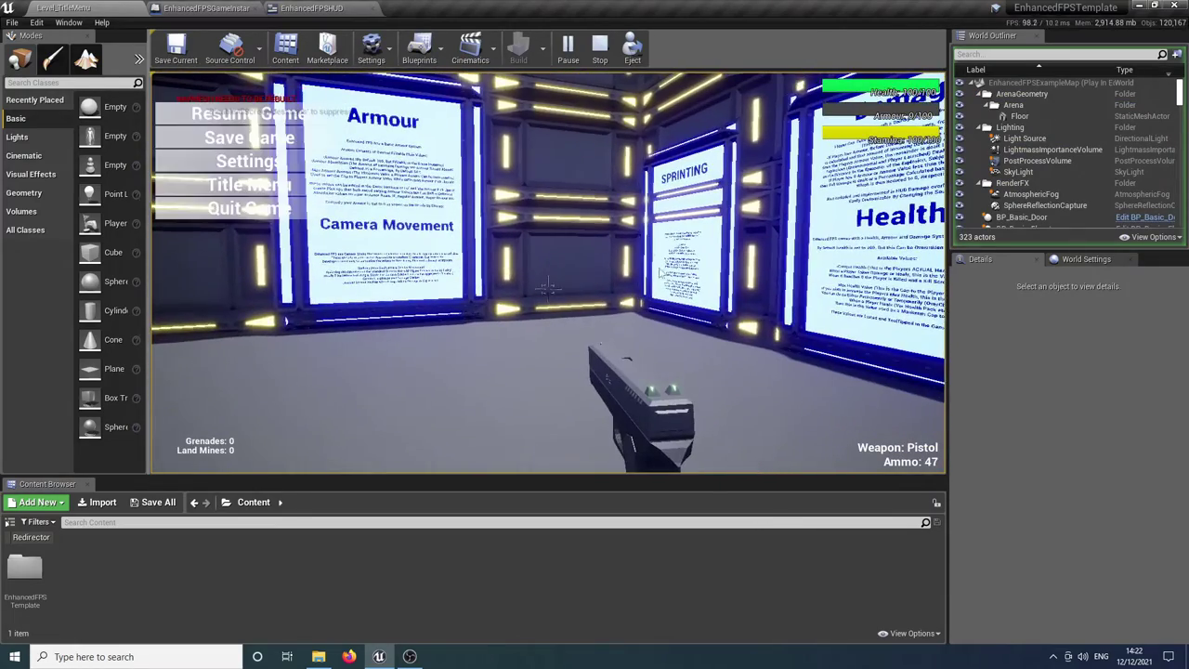
{"action": "left_click", "coordinate": [249, 185]}
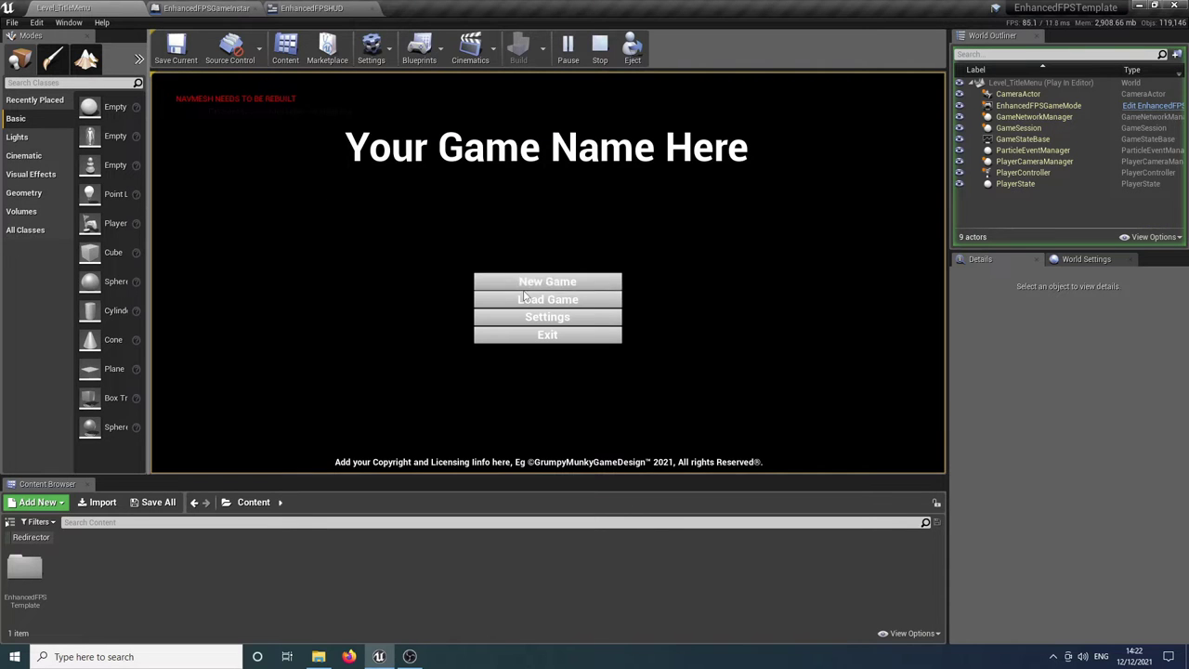
Load the Slot 2 save and move around the starting room to check the restored health and ammo.
{"action": "left_click", "coordinate": [525, 297]}
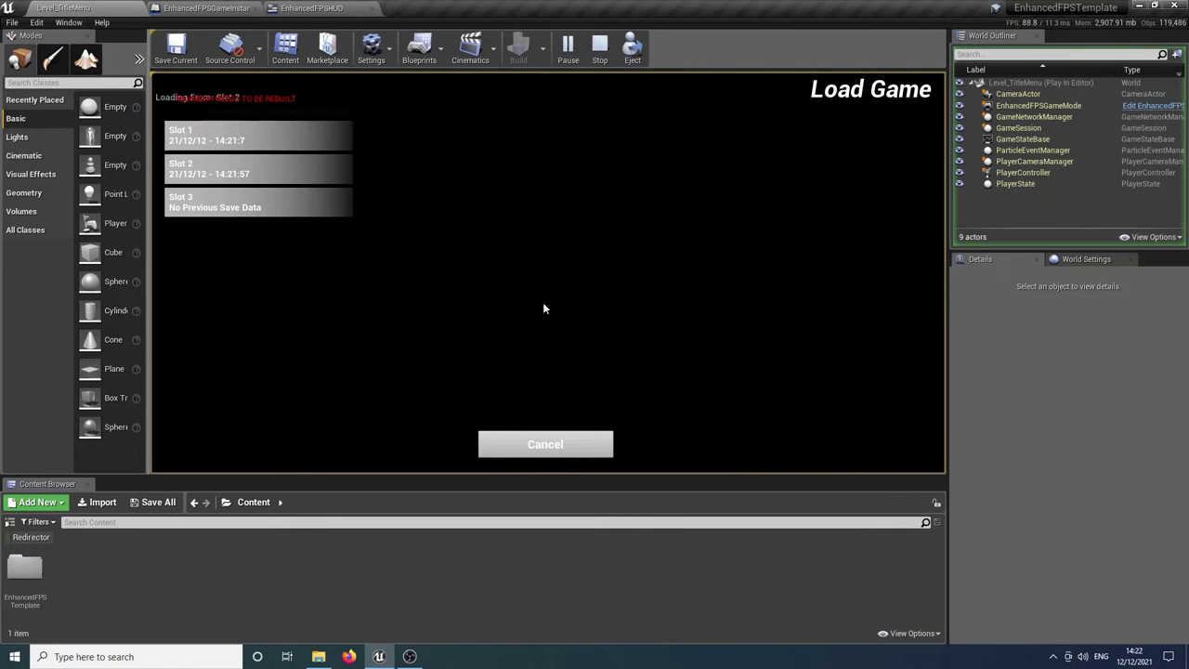
{"action": "left_click", "coordinate": [251, 135]}
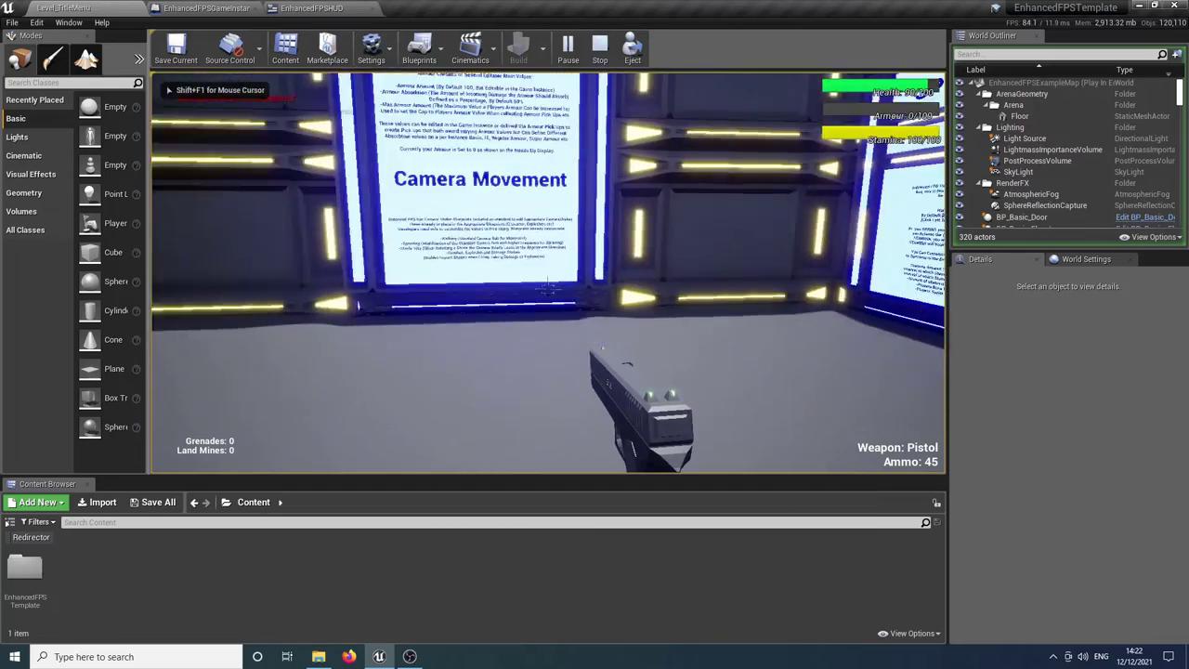
{"action": "key", "text": "s"}
{"action": "key", "text": "w"}
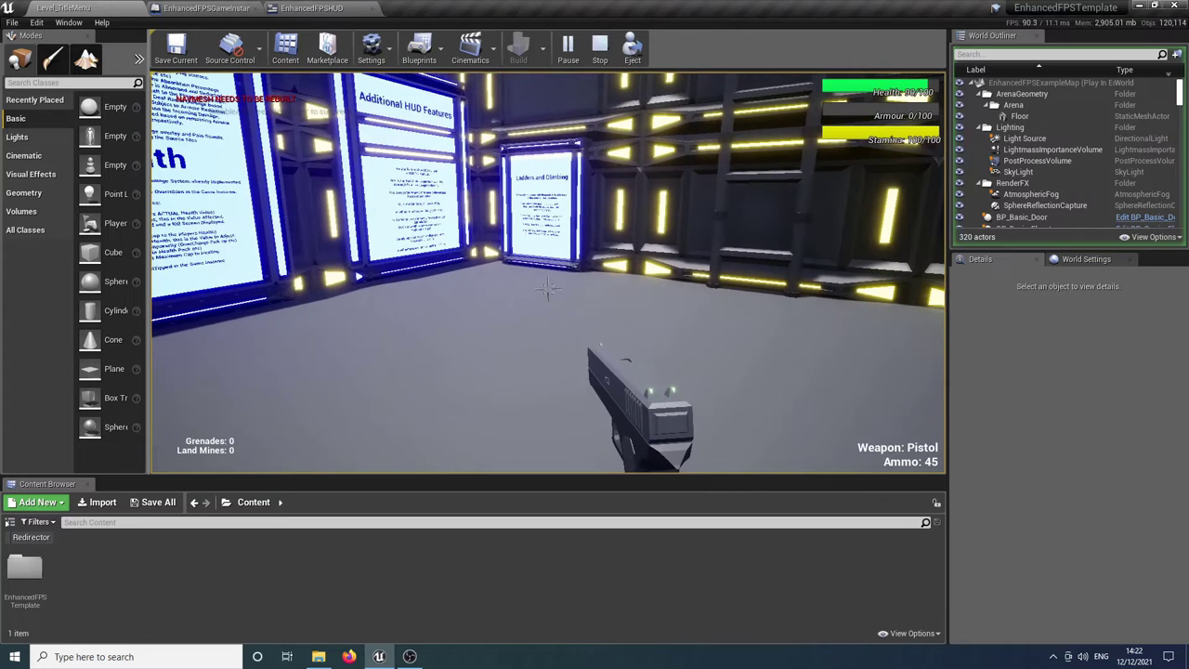
Pause the game, review the Save Game slots, and cancel without saving.
{"action": "key", "text": "p"}
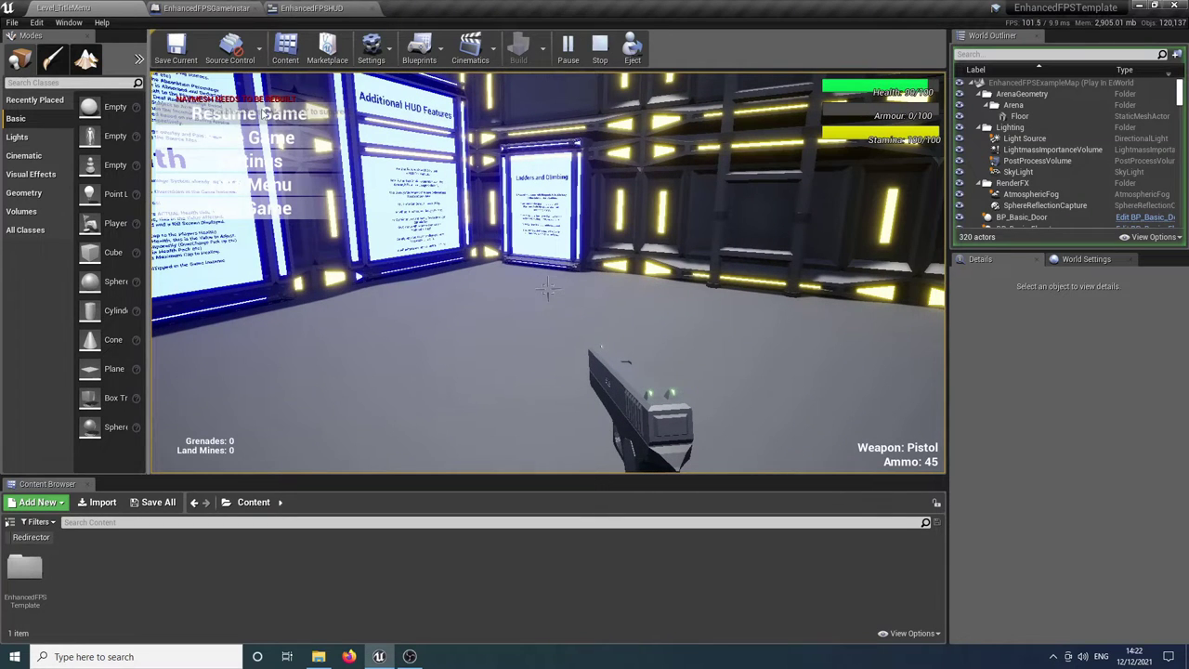
{"action": "key", "text": "p"}
{"action": "key", "text": "p"}
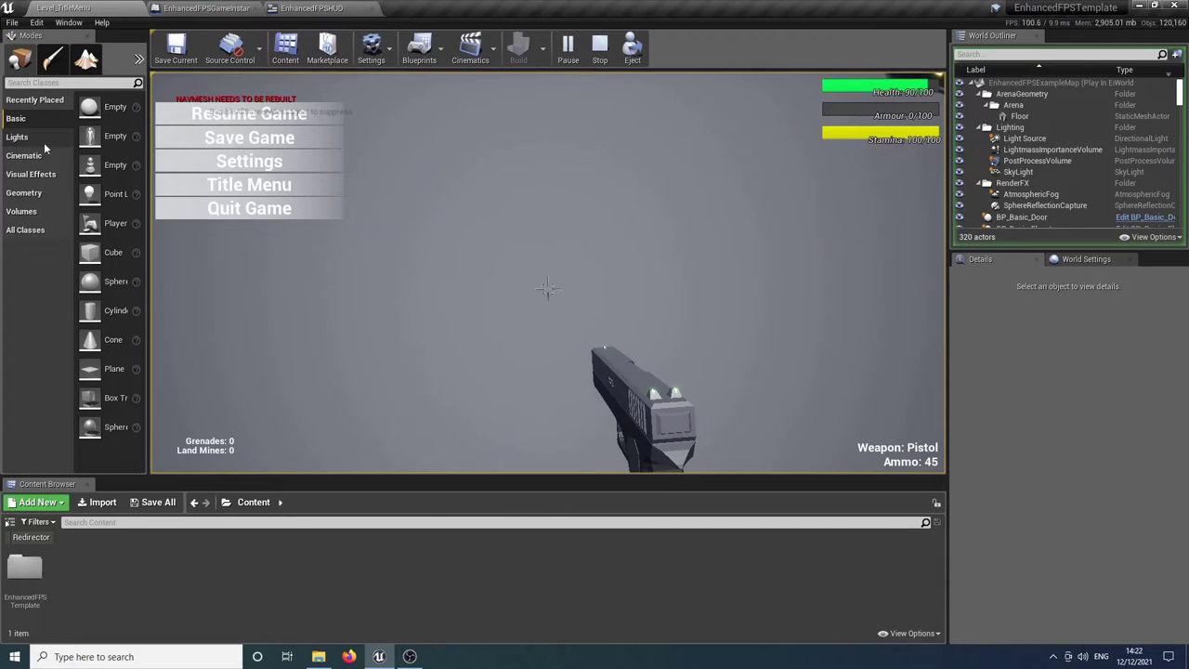
{"action": "left_click", "coordinate": [249, 137]}
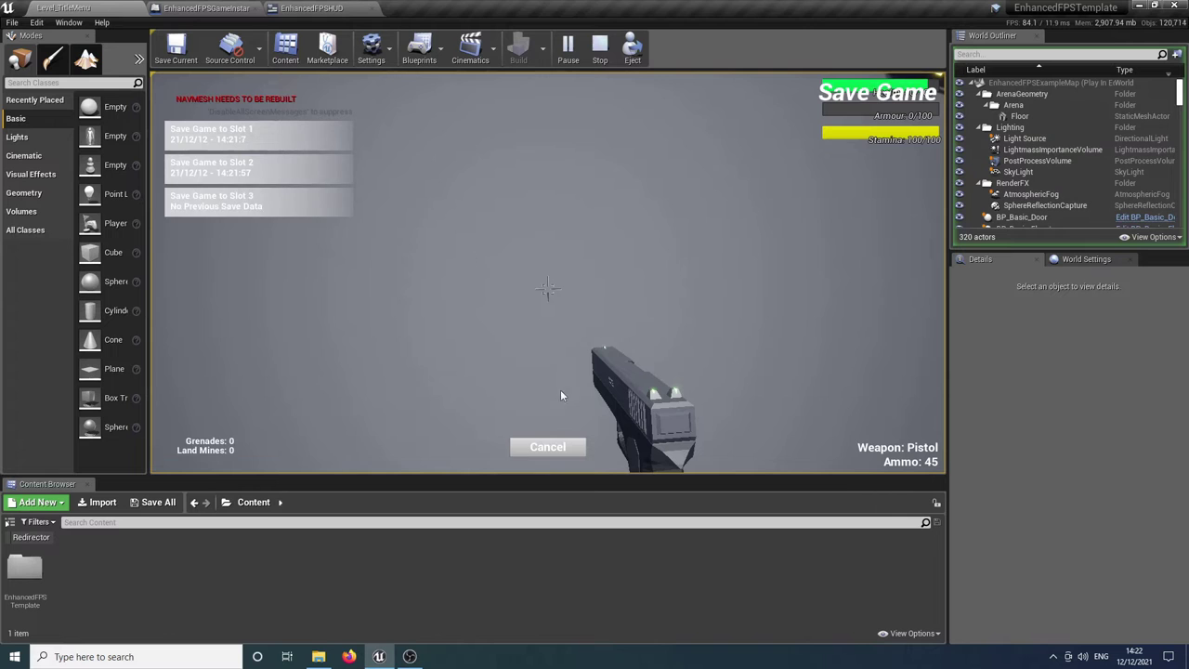
{"action": "left_click", "coordinate": [547, 448]}
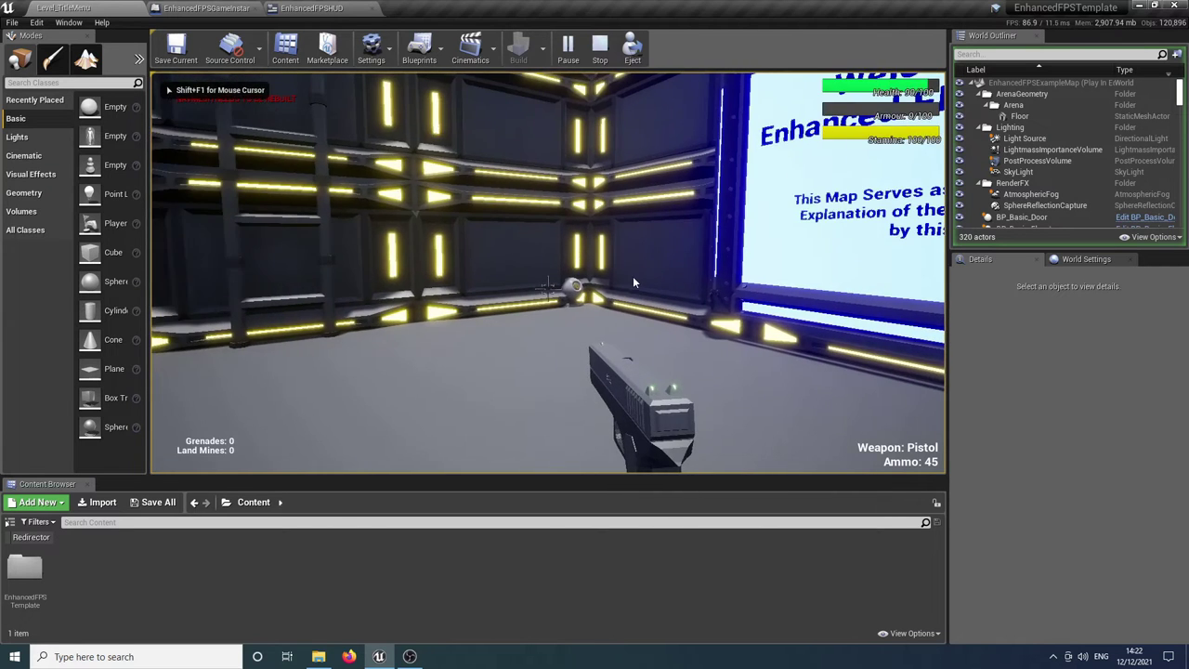
Stop and restart the play session, and open the Load Game slot list to check that the saves persist.
{"action": "key", "text": "Escape"}
{"action": "left_click", "coordinate": [564, 46]}
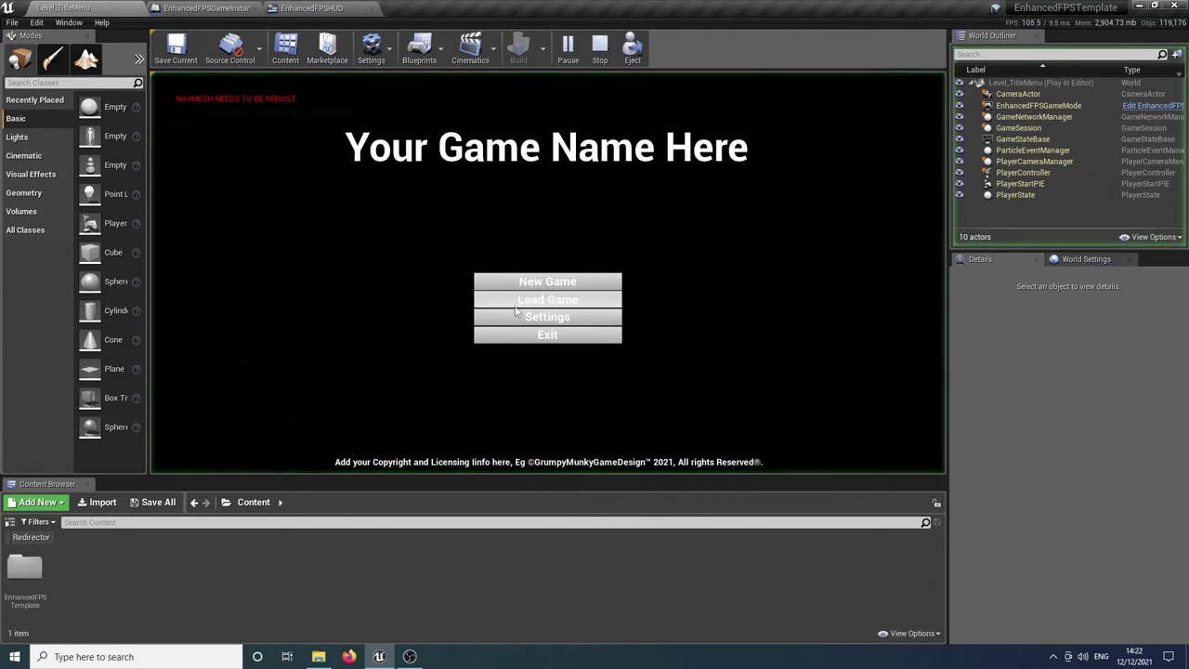
{"action": "left_click", "coordinate": [583, 301]}
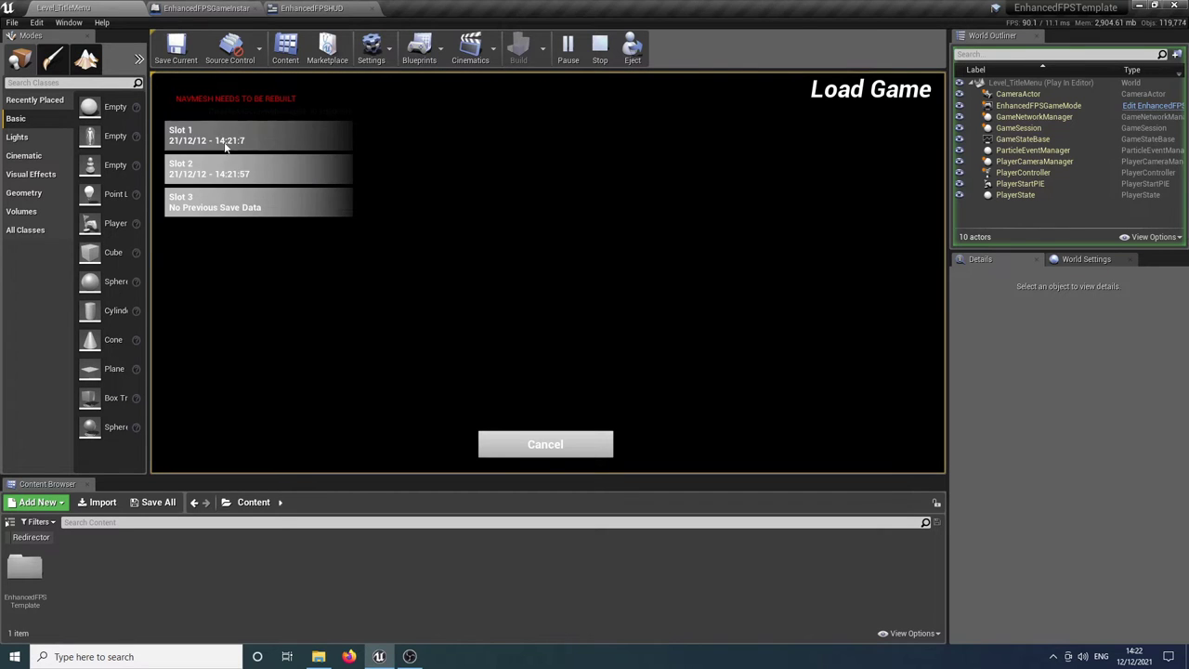
Stop the play session and open the EFPS_SaveGame blueprint from EnhancedFPSCore/SavingAndLoading to review its saved variables.
{"action": "left_click", "coordinate": [522, 453]}
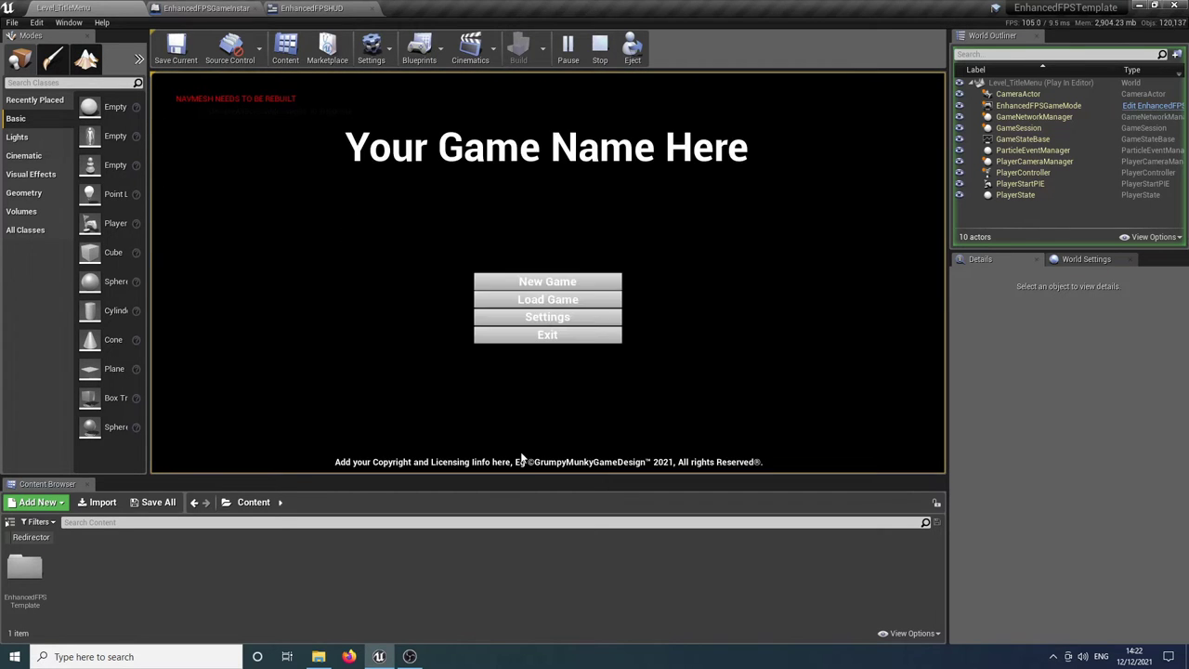
{"action": "left_click", "coordinate": [599, 50]}
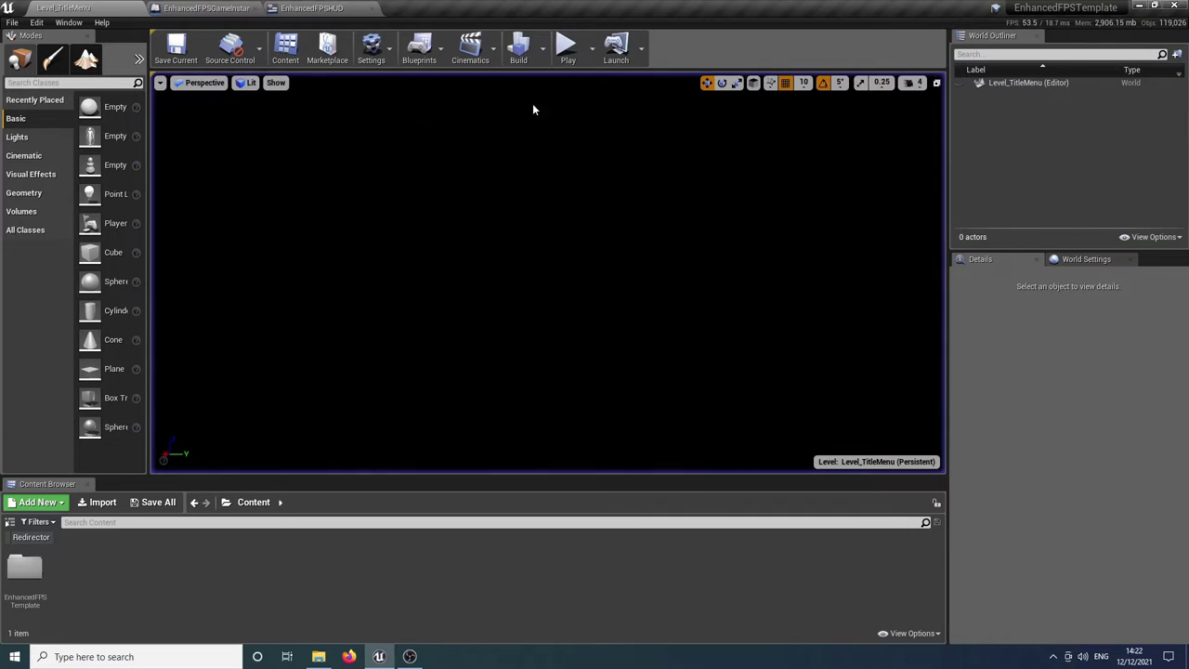
{"action": "double_click", "coordinate": [14, 577]}
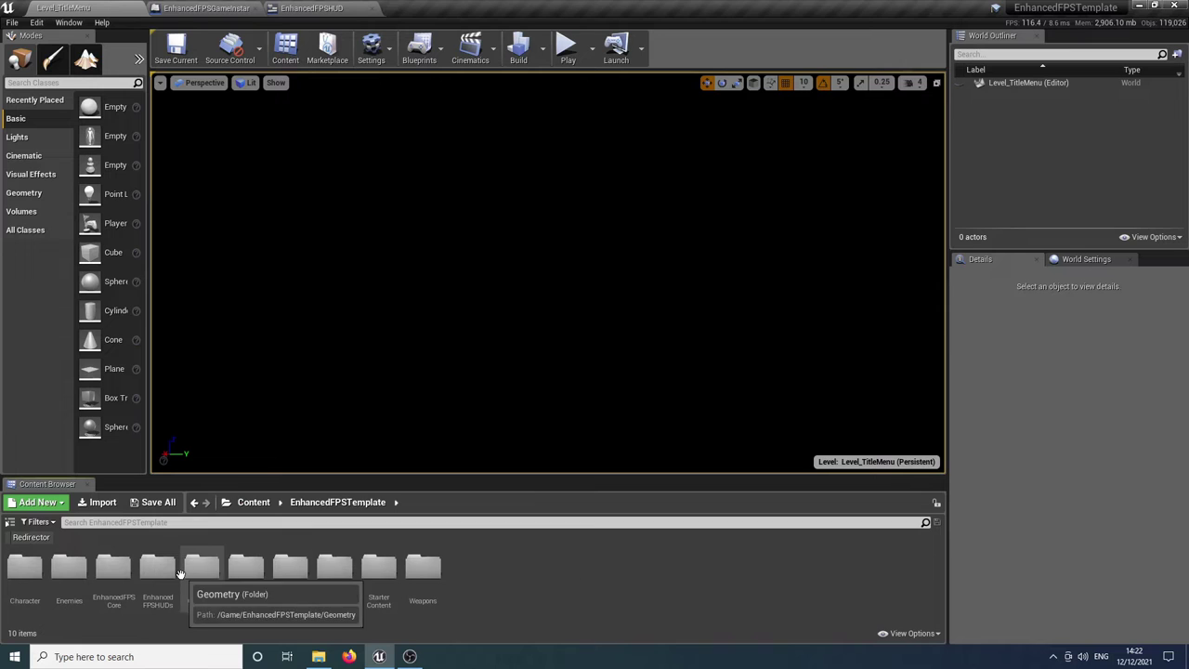
{"action": "double_click", "coordinate": [112, 569]}
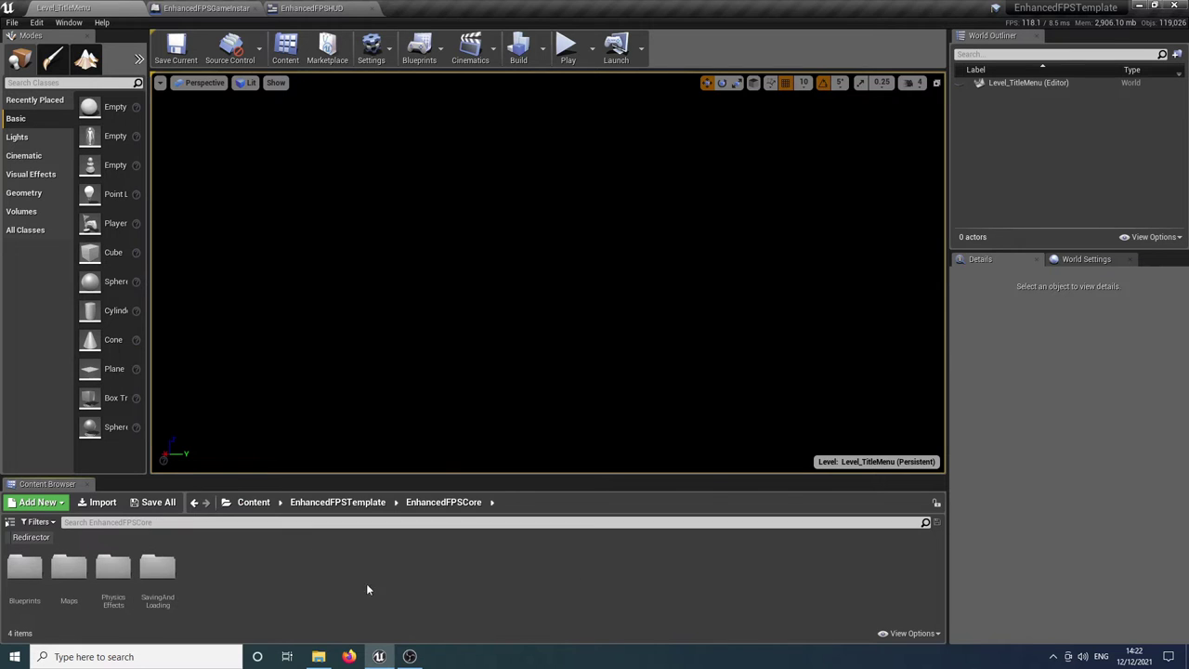
{"action": "double_click", "coordinate": [154, 577]}
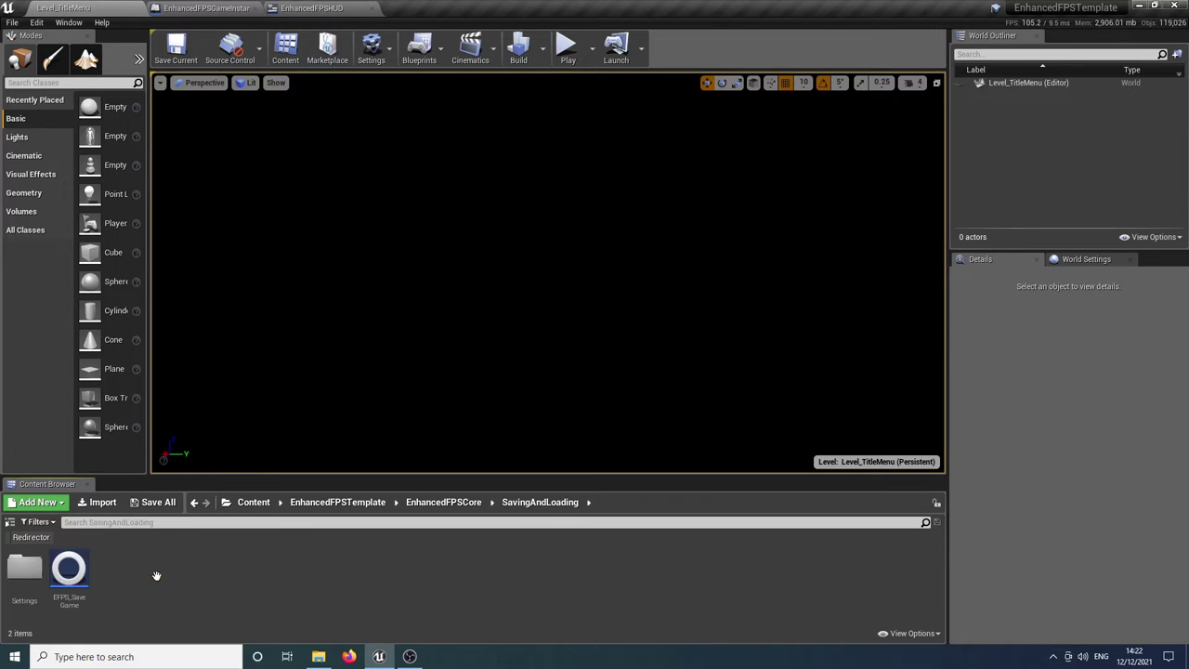
{"action": "double_click", "coordinate": [69, 567]}
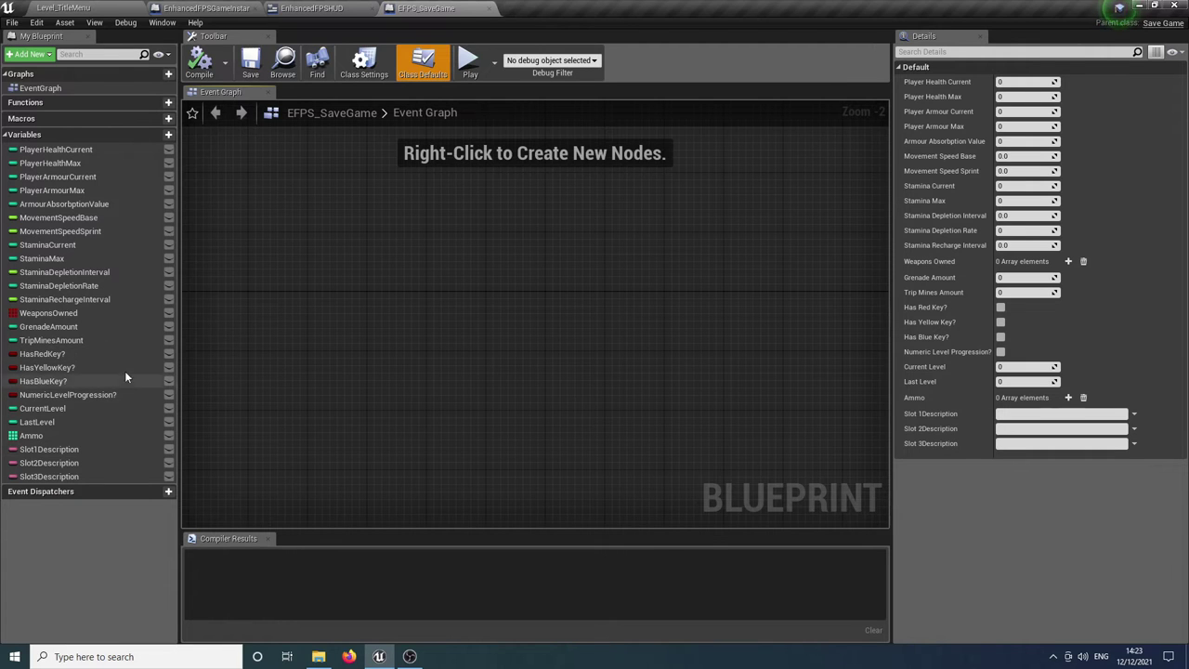
Return to the title menu level and open the HUD_Menu_Save widget from EnhancedFPSHUDs/EnhancedFPSMenus.
{"action": "left_click", "coordinate": [107, 7]}
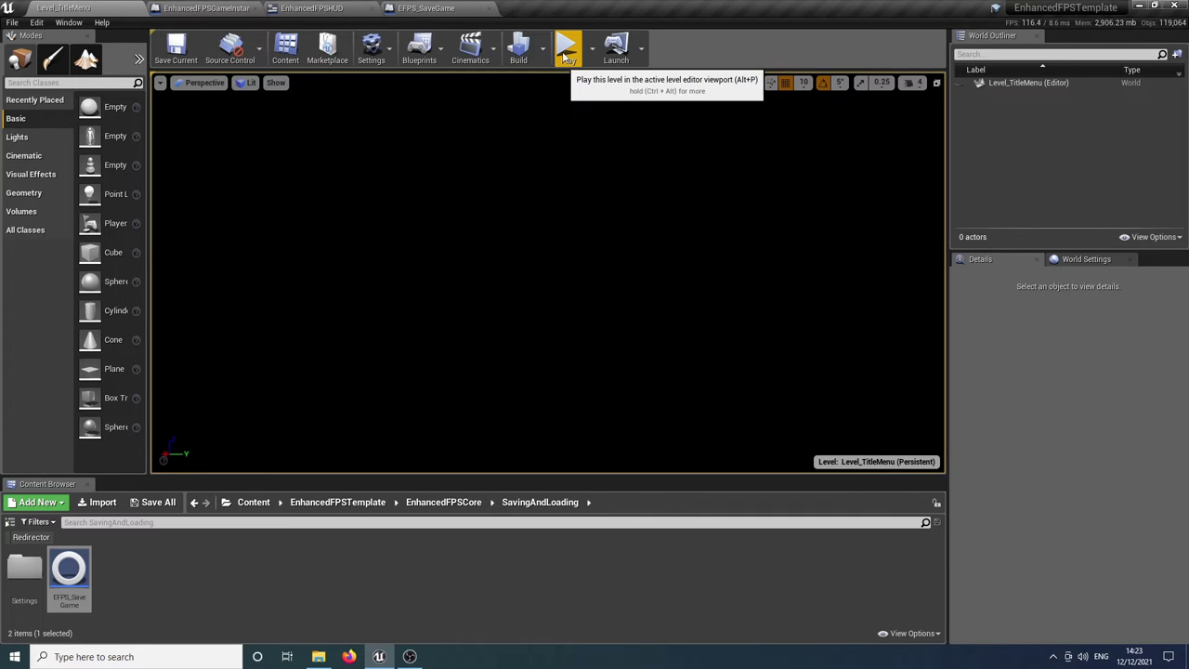
{"action": "left_click", "coordinate": [338, 501]}
{"action": "left_click", "coordinate": [158, 576]}
{"action": "double_click", "coordinate": [159, 578]}
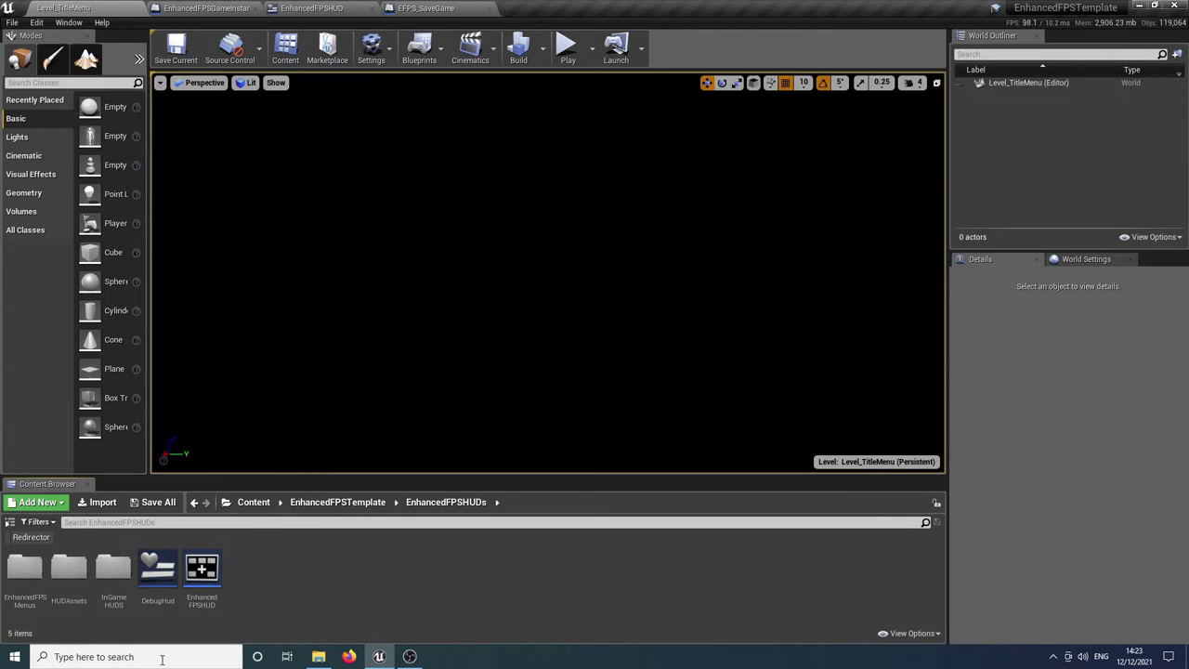
{"action": "double_click", "coordinate": [24, 574]}
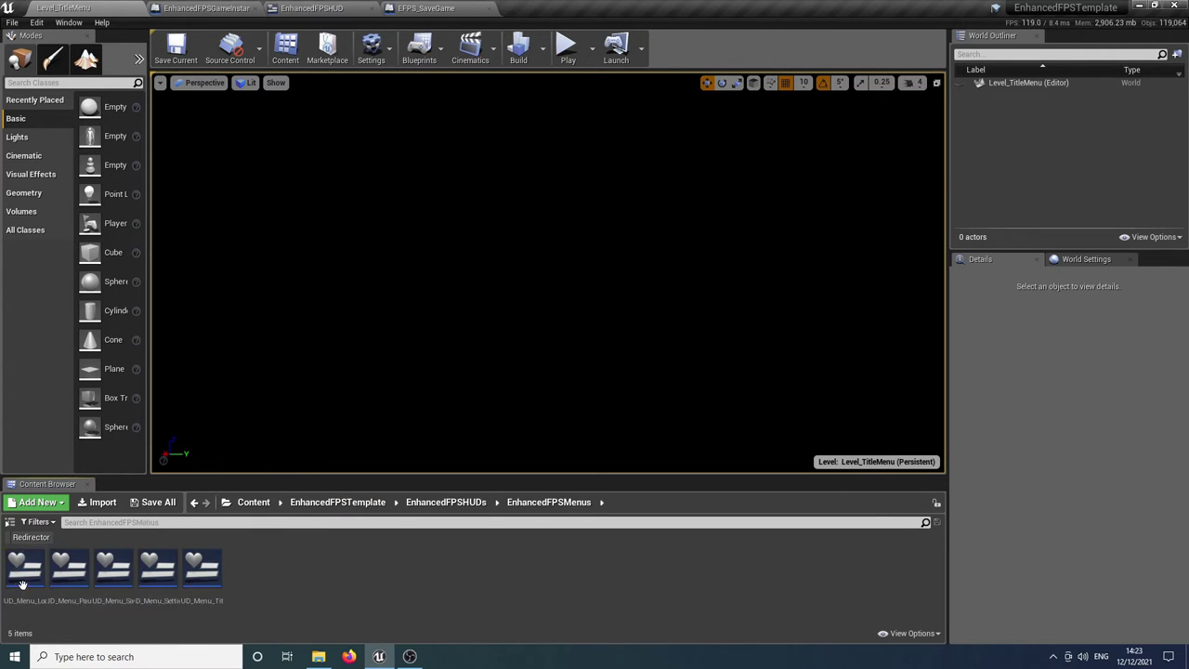
{"action": "double_click", "coordinate": [113, 569]}
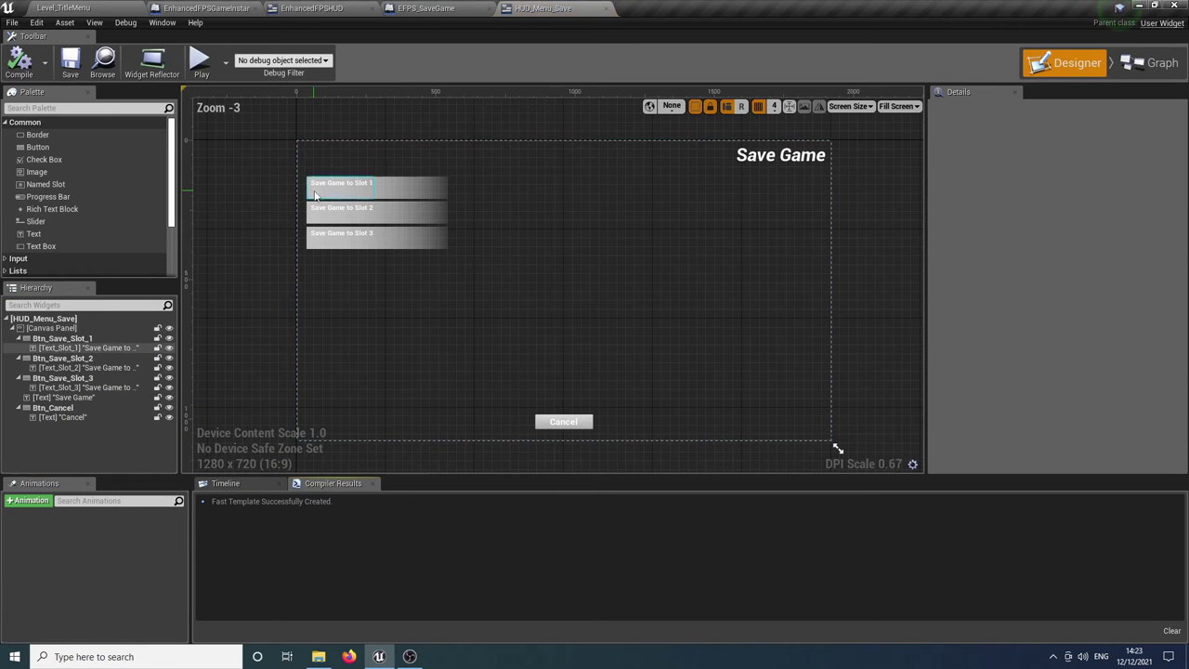
Try moving the Slot 1 save button to about X 220, Y 112, undo the move and compile the widget.
{"action": "scroll", "coordinate": [333, 210], "scroll_direction": "up", "scroll_amount": 5}
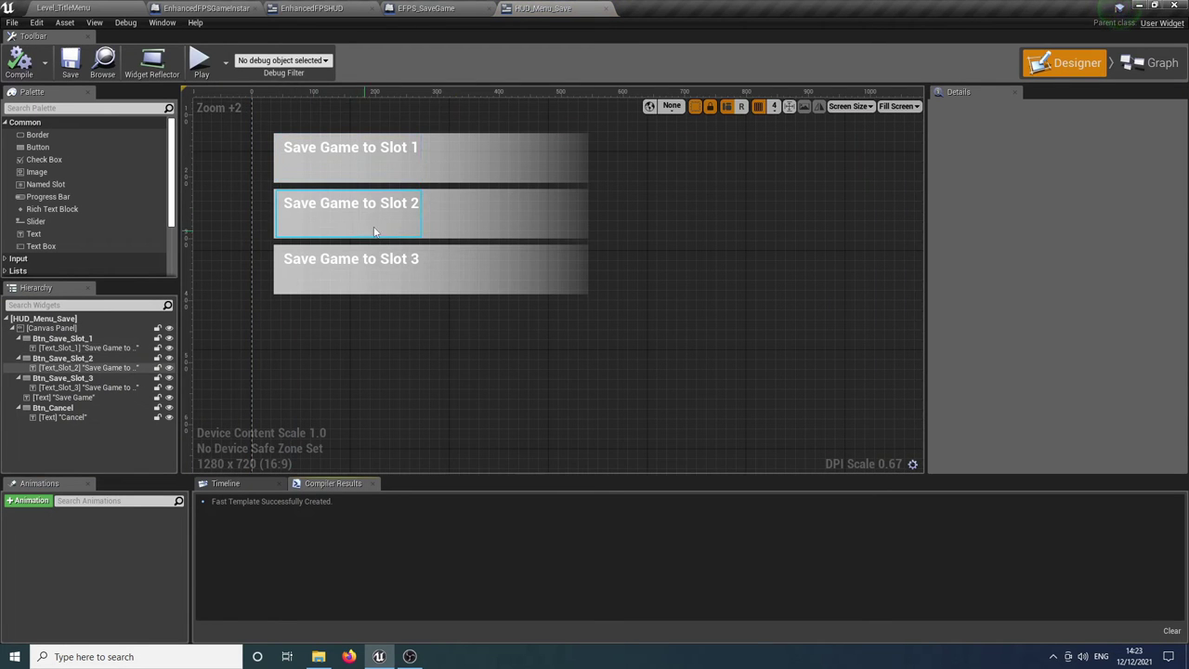
{"action": "scroll", "coordinate": [562, 236], "scroll_direction": "down", "scroll_amount": 6}
{"action": "right_click_drag", "start_coordinate": [571, 227], "coordinate": [647, 226]}
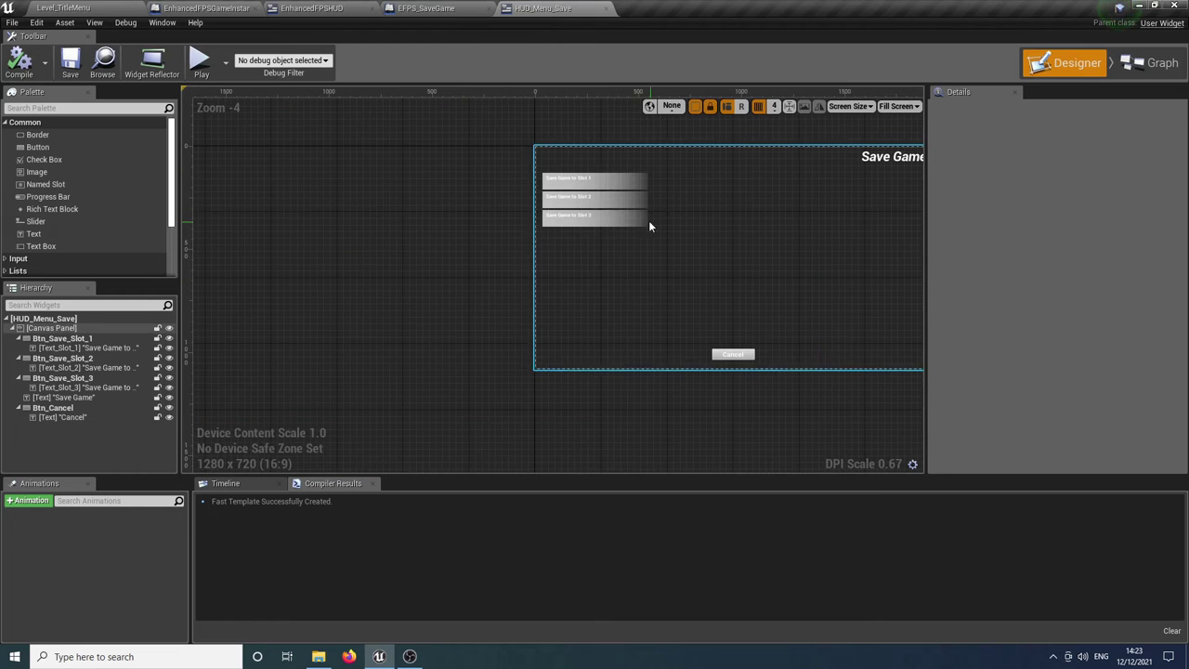
{"action": "mouse_move", "coordinate": [618, 185]}
{"action": "left_mouse_down"}
{"action": "mouse_move", "coordinate": [813, 228]}
{"action": "mouse_move", "coordinate": [837, 195]}
{"action": "mouse_move", "coordinate": [668, 284]}
{"action": "mouse_move", "coordinate": [509, 244]}
{"action": "mouse_move", "coordinate": [525, 264]}
{"action": "mouse_move", "coordinate": [494, 265]}
{"action": "left_mouse_up"}
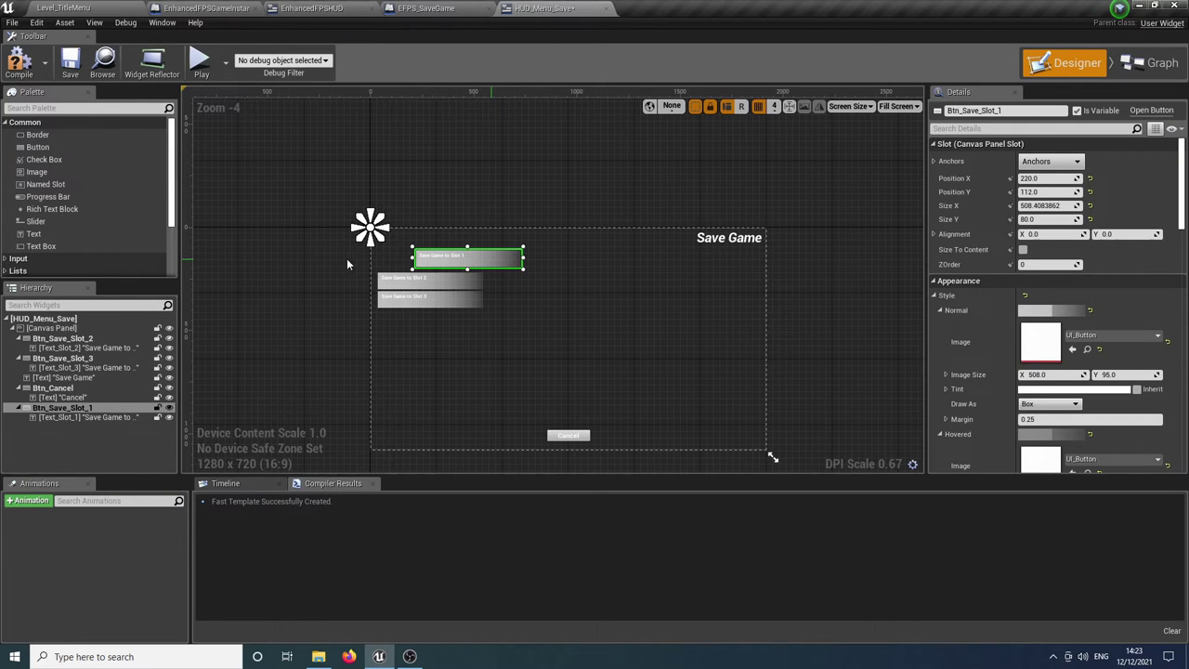
{"action": "key", "text": "ctrl+z"}
{"action": "scroll", "coordinate": [413, 273], "scroll_direction": "up", "scroll_amount": 5}
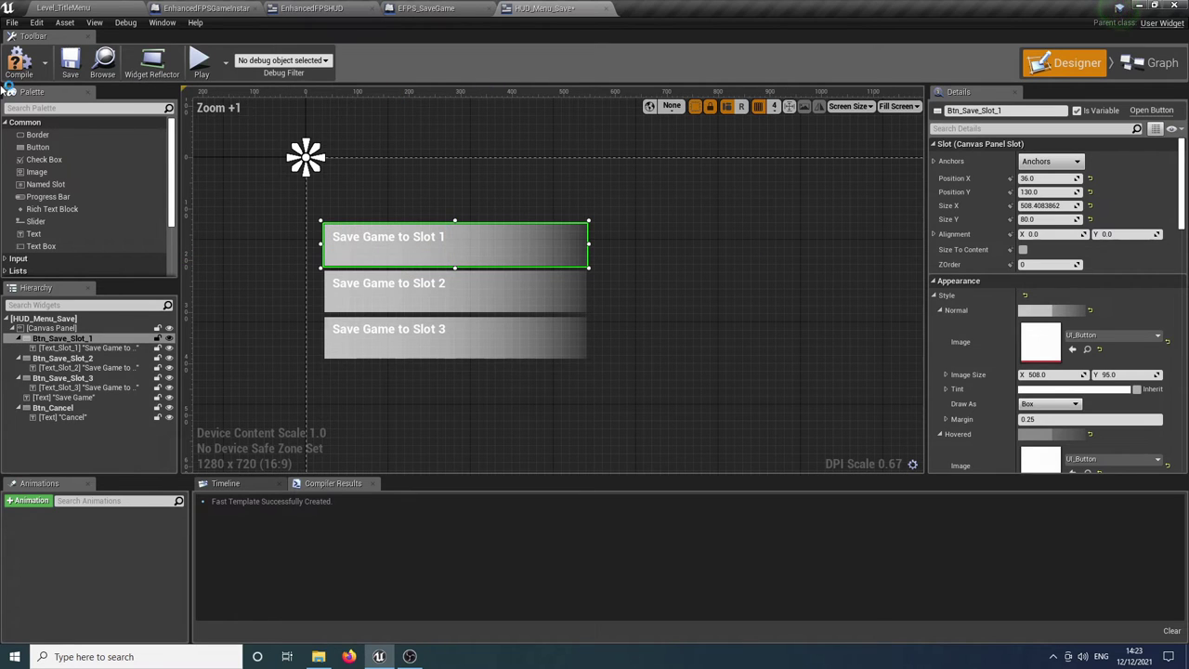
{"action": "left_click", "coordinate": [18, 63]}
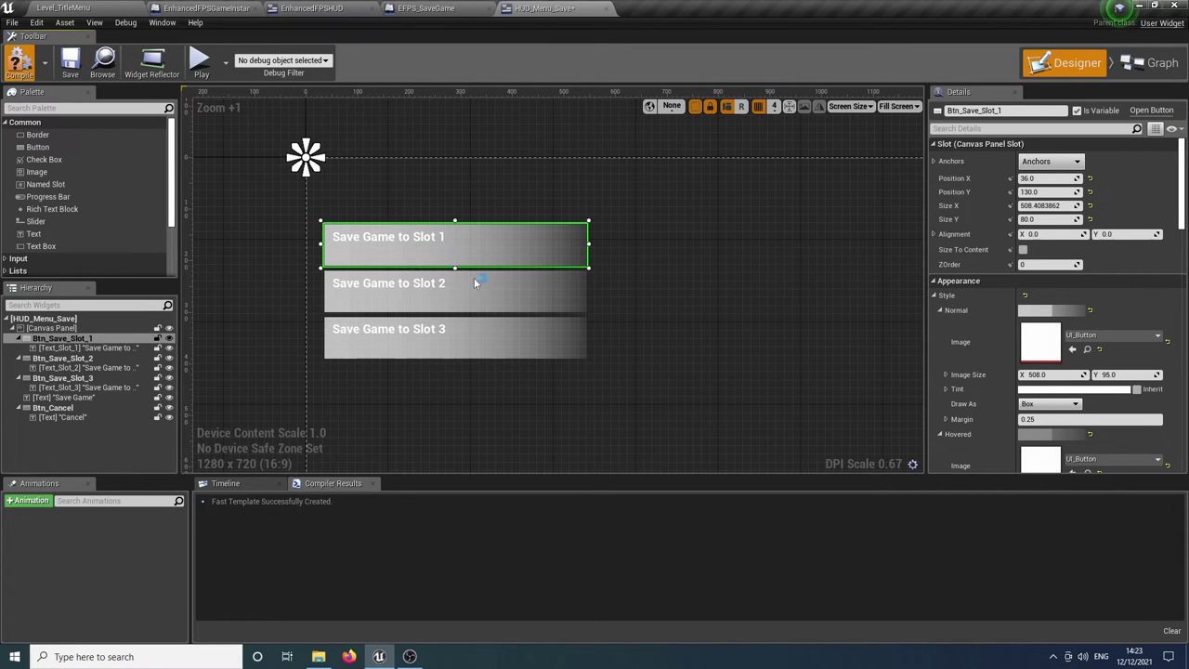
Nudge the Slot 2 and Slot 3 save buttons together horizontally so they sit indented from Slot 1.
{"action": "left_click", "coordinate": [555, 311]}
{"action": "left_click", "coordinate": [557, 353], "text": "ctrl"}
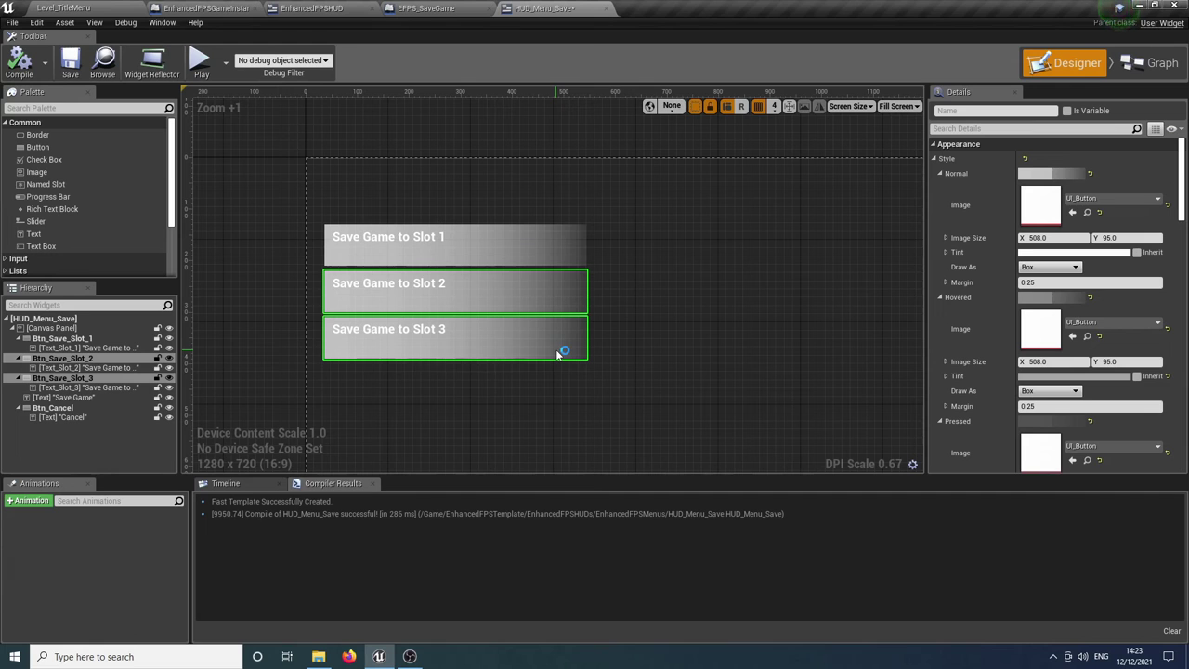
{"action": "key", "text": "Right"}
{"action": "key", "text": "Right"}
{"action": "key", "text": "Right"}
{"action": "key", "text": "Right"}
{"action": "key", "text": "Right"}
{"action": "key", "text": "Right"}
{"action": "key", "text": "Right"}
{"action": "key", "text": "Right"}
{"action": "key", "text": "Right"}
{"action": "key", "text": "Right"}
{"action": "key", "text": "Right"}
{"action": "key", "text": "Right"}
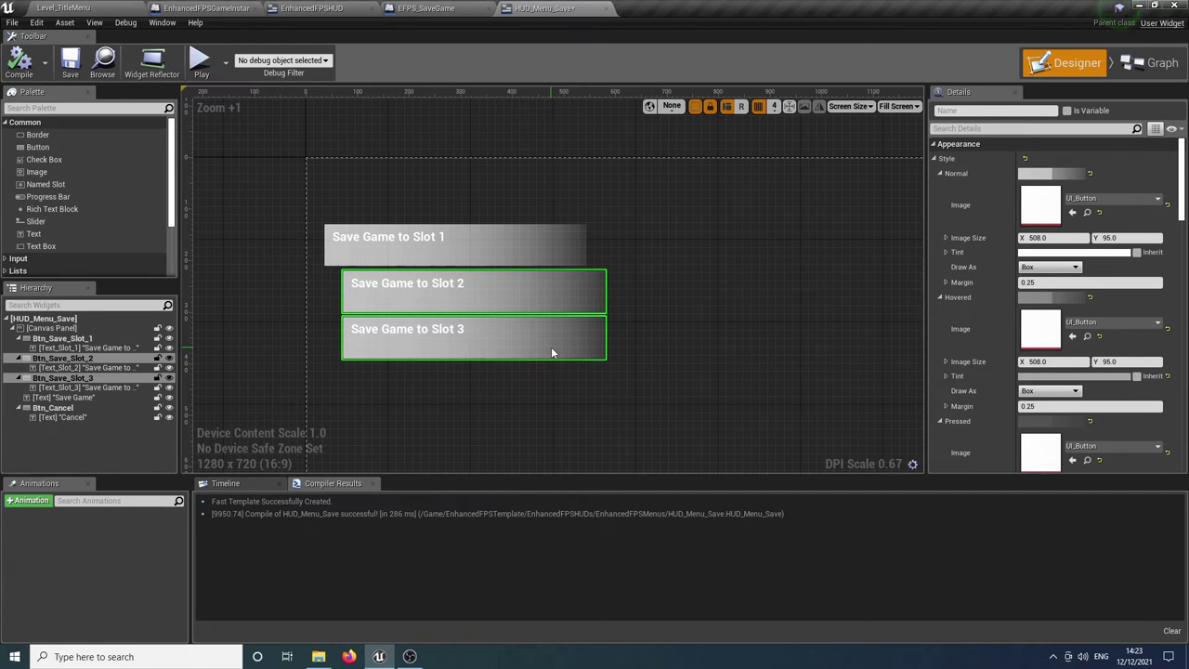
Nudge only the Slot 3 save button farther to X 108, giving the three slots a staggered layout.
{"action": "left_click", "coordinate": [551, 348]}
{"action": "key", "text": "Right"}
{"action": "key", "text": "Right"}
{"action": "key", "text": "Right"}
{"action": "key", "text": "Right"}
{"action": "key", "text": "Right"}
{"action": "key", "text": "Right"}
{"action": "key", "text": "Right"}
{"action": "key", "text": "Right"}
{"action": "key", "text": "Right"}
{"action": "key", "text": "Right"}
{"action": "key", "text": "Right"}
{"action": "key", "text": "Right"}
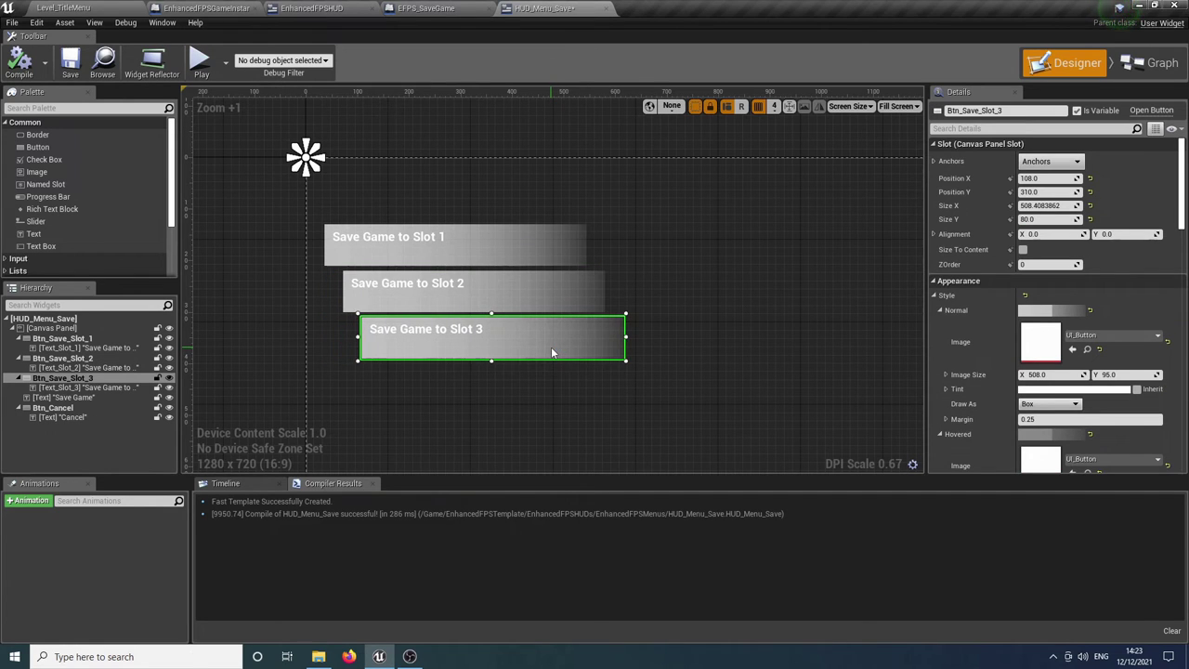
{"action": "scroll", "coordinate": [551, 351], "scroll_direction": "down", "scroll_amount": 5}
{"action": "right_click_drag", "start_coordinate": [672, 375], "coordinate": [601, 233]}
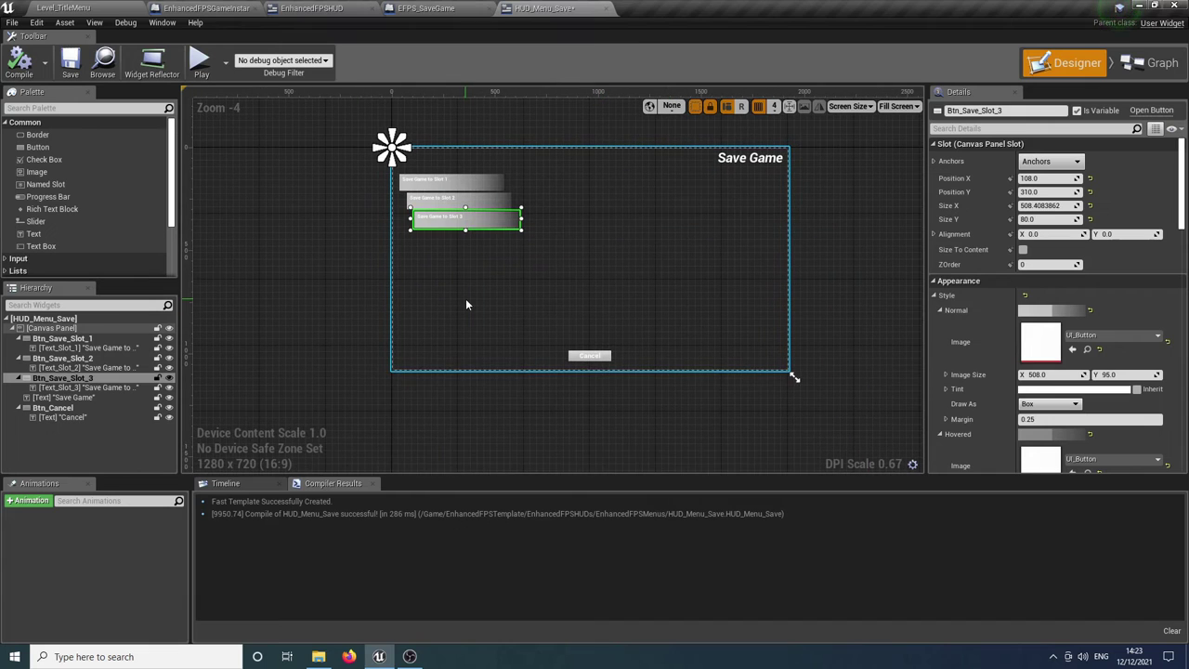
Undo all the nudges to the Slot 2 and Slot 3 buttons until they line up with Slot 1 at X 36.
{"action": "key", "text": "ctrl+z"}
{"action": "key", "text": "ctrl+z"}
{"action": "key", "text": "ctrl+z"}
{"action": "key", "text": "ctrl+z"}
{"action": "key", "text": "ctrl+z"}
{"action": "key", "text": "ctrl+z"}
{"action": "key", "text": "ctrl+z"}
{"action": "key", "text": "ctrl+z"}
{"action": "key", "text": "ctrl+z"}
{"action": "key", "text": "ctrl+z"}
{"action": "key", "text": "ctrl+z"}
{"action": "key", "text": "ctrl+z"}
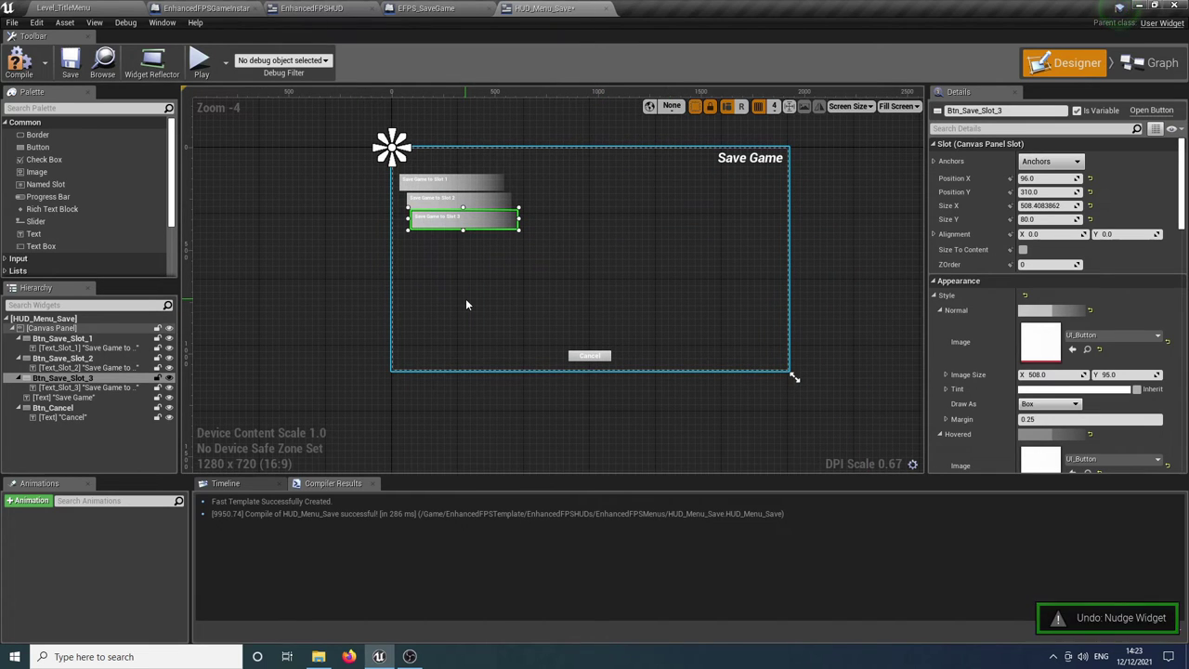
{"action": "key", "text": "ctrl+z"}
{"action": "key", "text": "ctrl+z"}
{"action": "key", "text": "ctrl+z"}
{"action": "key", "text": "ctrl+z"}
{"action": "key", "text": "ctrl+z"}
{"action": "key", "text": "ctrl+z"}
{"action": "key", "text": "ctrl+z"}
{"action": "key", "text": "ctrl+z"}
{"action": "key", "text": "ctrl+z"}
{"action": "key", "text": "ctrl+z"}
{"action": "key", "text": "ctrl+z"}
{"action": "key", "text": "ctrl+z"}
{"action": "key", "text": "ctrl+z"}
{"action": "key", "text": "ctrl+z"}
{"action": "key", "text": "ctrl+z"}
{"action": "key", "text": "ctrl+z"}
{"action": "key", "text": "ctrl+z"}
{"action": "key", "text": "ctrl+z"}
{"action": "key", "text": "ctrl+z"}
{"action": "key", "text": "ctrl+z"}
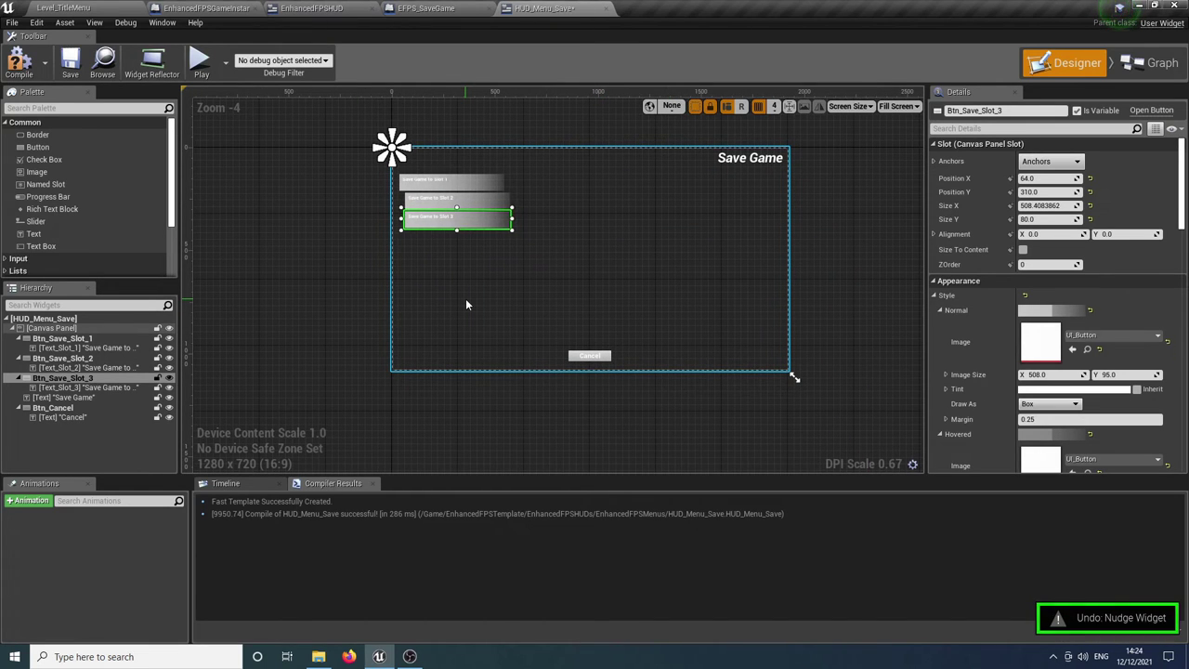
{"action": "key", "text": "ctrl+z"}
{"action": "key", "text": "ctrl+z"}
{"action": "key", "text": "ctrl+z"}
{"action": "key", "text": "ctrl+z"}
{"action": "key", "text": "ctrl+z"}
{"action": "key", "text": "ctrl+z"}
{"action": "key", "text": "ctrl+z"}
{"action": "key", "text": "ctrl+z"}
{"action": "key", "text": "ctrl+z"}
{"action": "key", "text": "ctrl+z"}
{"action": "key", "text": "ctrl+z"}
{"action": "scroll", "coordinate": [403, 204], "scroll_direction": "up", "scroll_amount": 8}
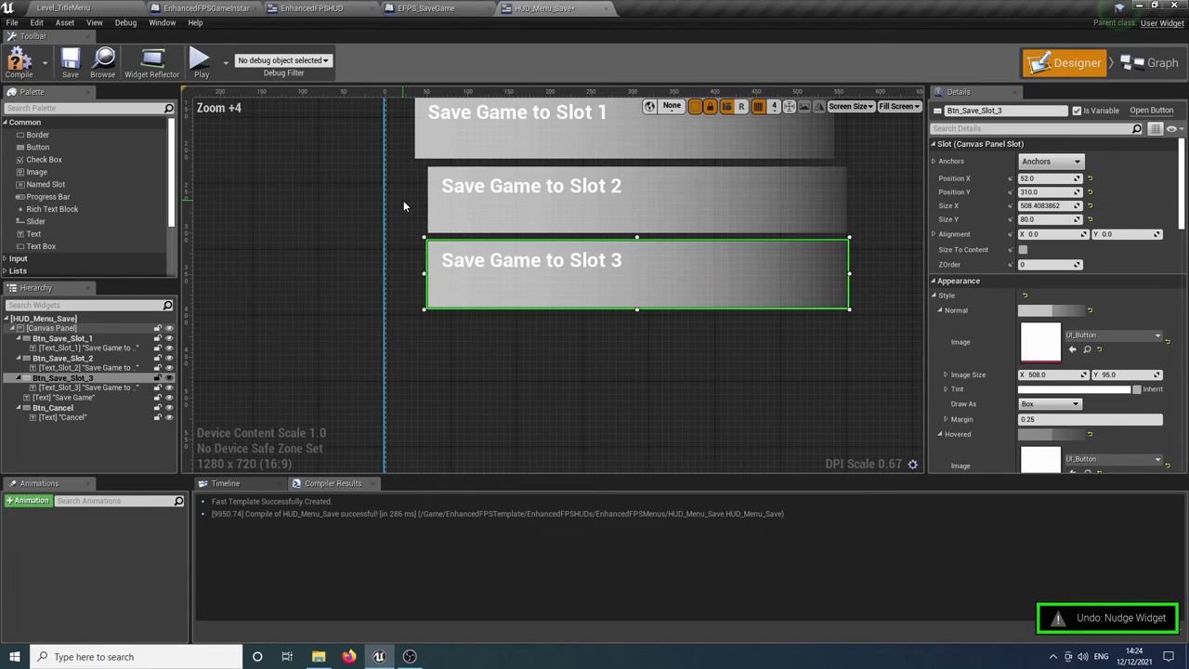
{"action": "key", "text": "ctrl+z"}
{"action": "key", "text": "ctrl+z"}
{"action": "key", "text": "ctrl+z"}
{"action": "key", "text": "ctrl+z"}
{"action": "key", "text": "ctrl+z"}
{"action": "key", "text": "ctrl+z"}
{"action": "key", "text": "ctrl+z"}
{"action": "key", "text": "ctrl+z"}
{"action": "key", "text": "ctrl+z"}
{"action": "key", "text": "ctrl+z"}
{"action": "key", "text": "ctrl+z"}
{"action": "key", "text": "ctrl+z"}
{"action": "key", "text": "ctrl+z"}
{"action": "key", "text": "ctrl+z"}
{"action": "key", "text": "ctrl+z"}
{"action": "key", "text": "ctrl+z"}
{"action": "key", "text": "ctrl+z"}
{"action": "key", "text": "ctrl+z"}
{"action": "key", "text": "ctrl+z"}
{"action": "key", "text": "ctrl+z"}
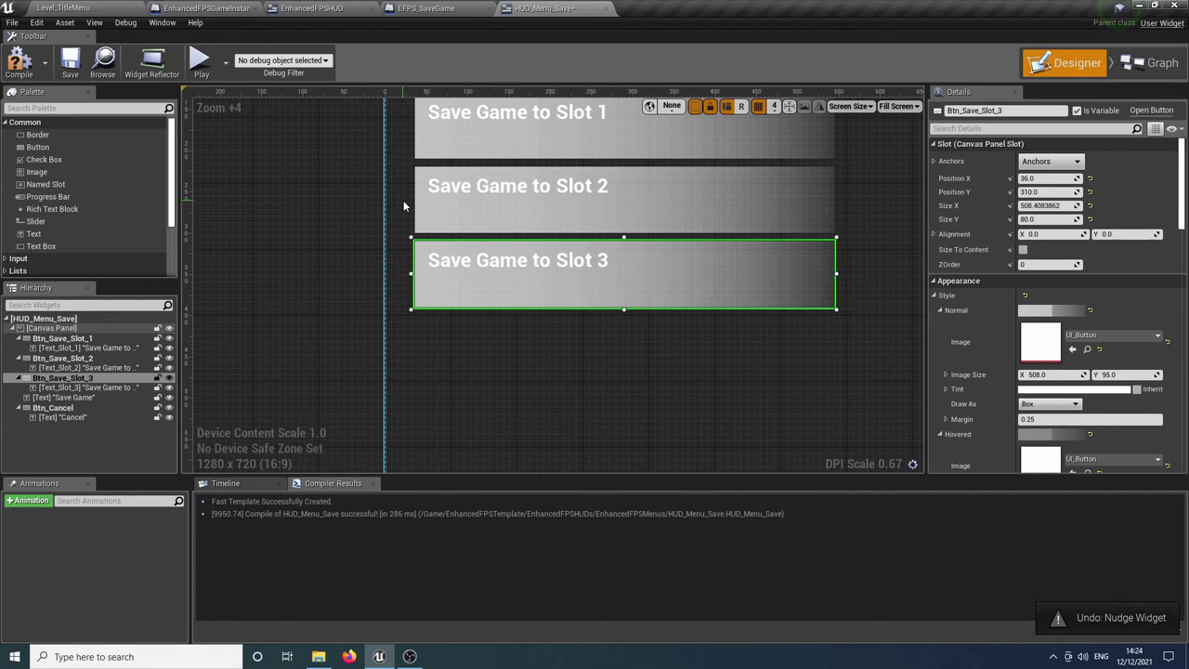
{"action": "key", "text": "ctrl+z"}
{"action": "scroll", "coordinate": [405, 202], "scroll_direction": "down", "scroll_amount": 4}
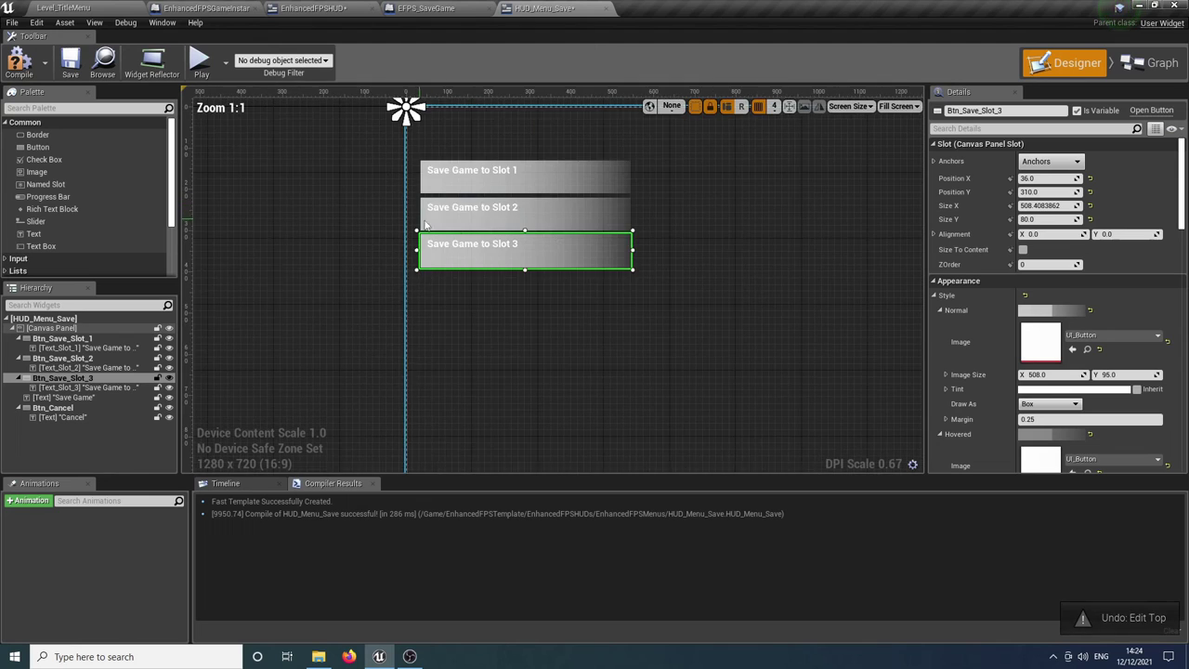
Deselect the Slot 3 button and compile the HUD_Menu_Save widget.
{"action": "right_click_drag", "start_coordinate": [639, 248], "coordinate": [554, 368]}
{"action": "left_click", "coordinate": [496, 424]}
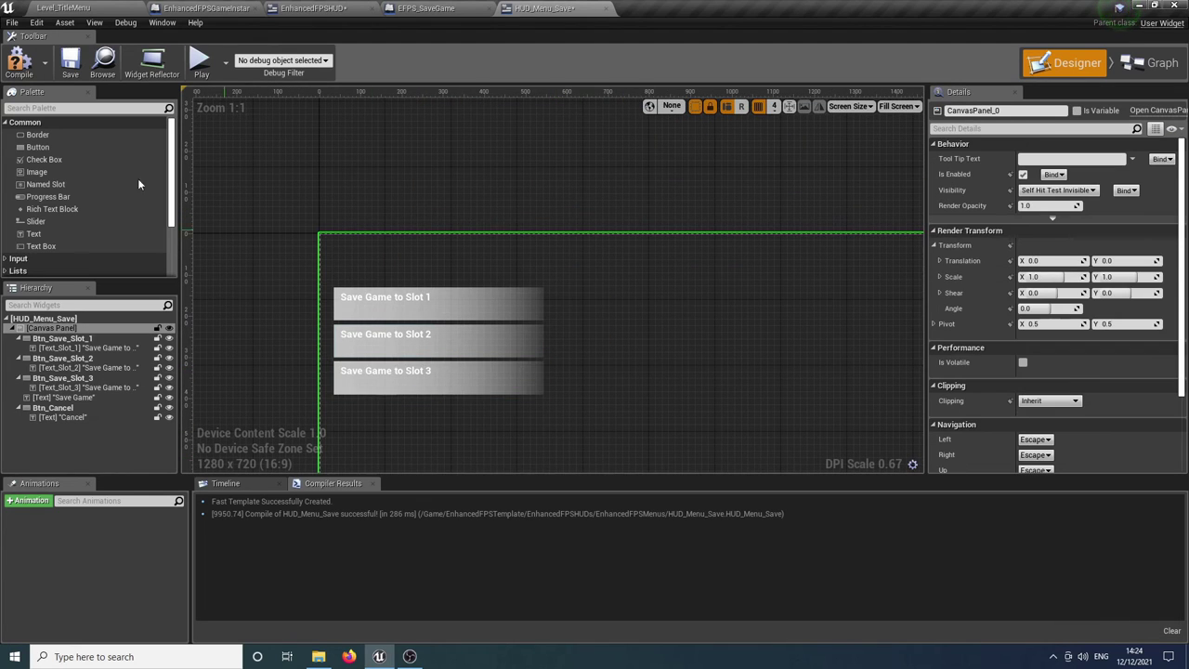
{"action": "key", "text": "F7"}
{"action": "right_click_drag", "start_coordinate": [570, 327], "coordinate": [499, 217]}
{"action": "scroll", "coordinate": [406, 228], "scroll_direction": "down", "scroll_amount": 4}
Play the title menu level, set every graphics option to High in Settings, save them and exit the game.
{"action": "left_click", "coordinate": [63, 7]}
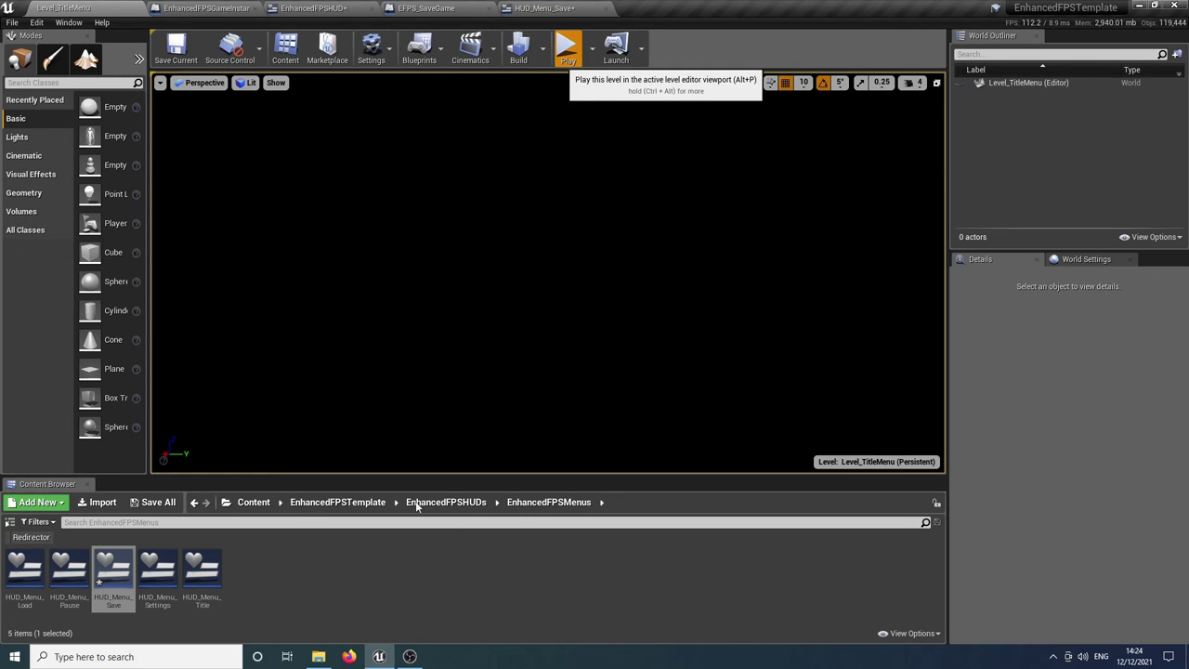
{"action": "left_click", "coordinate": [565, 45]}
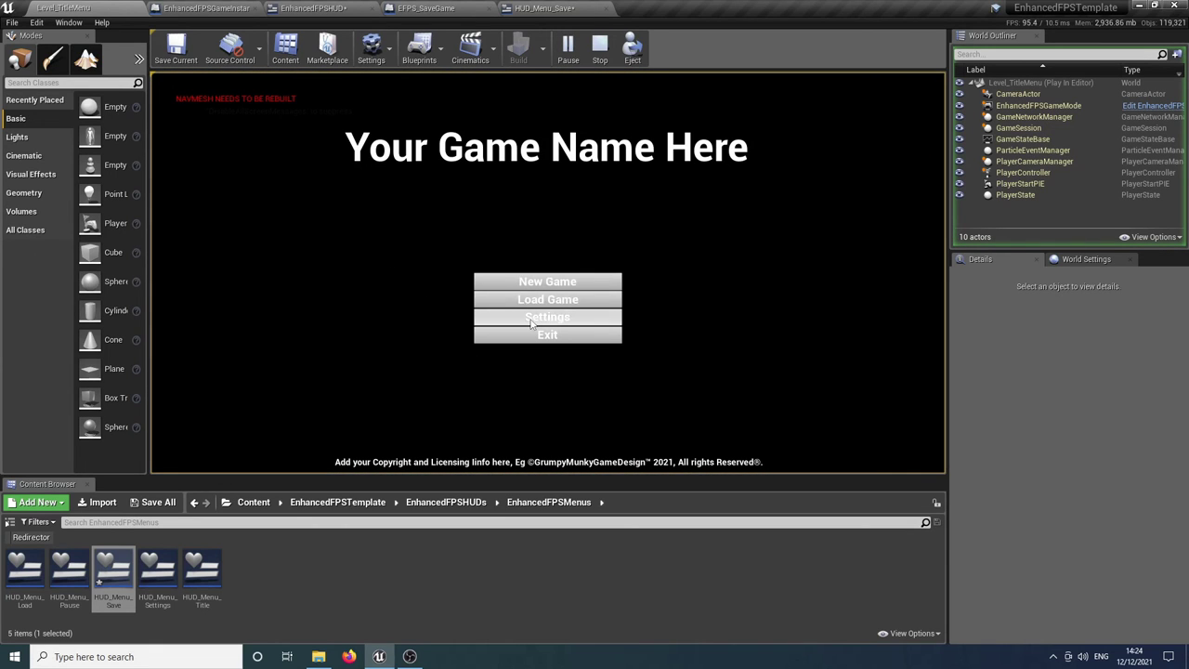
{"action": "left_click", "coordinate": [534, 321]}
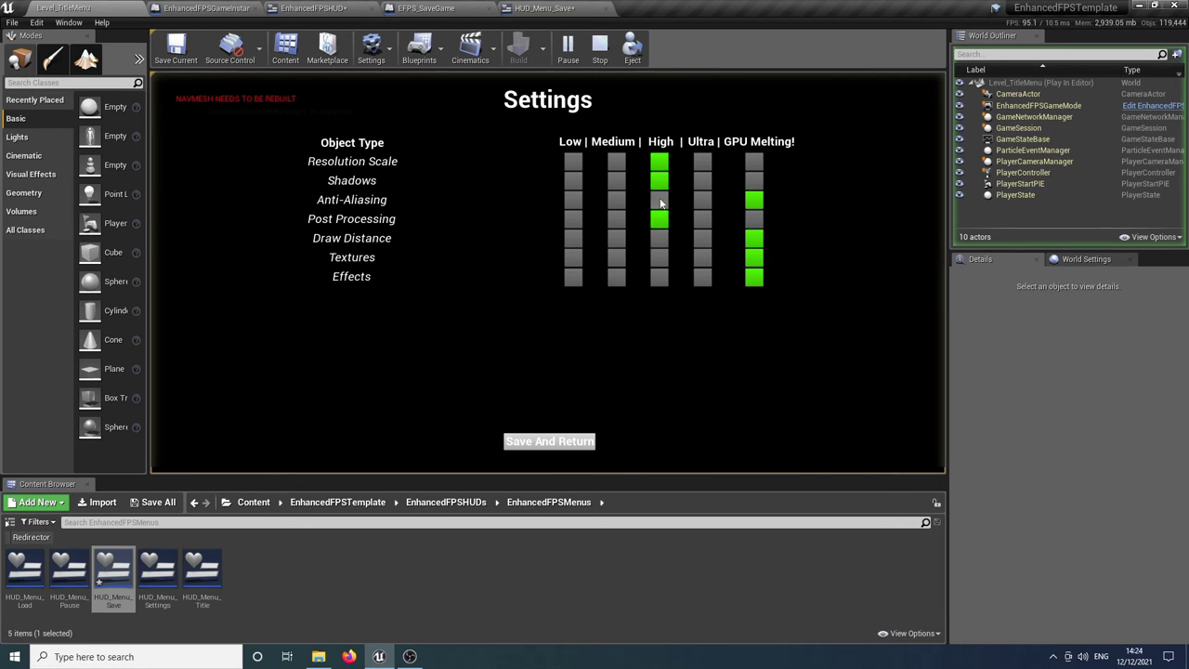
{"action": "left_click", "coordinate": [529, 444]}
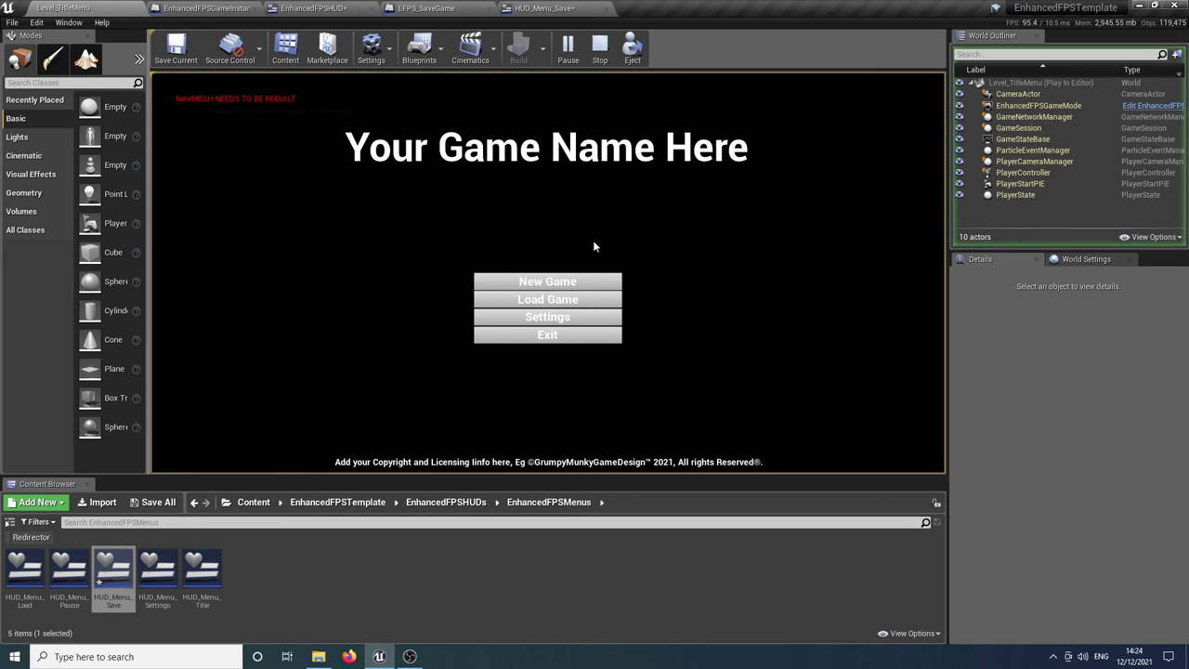
{"action": "left_click", "coordinate": [563, 342]}
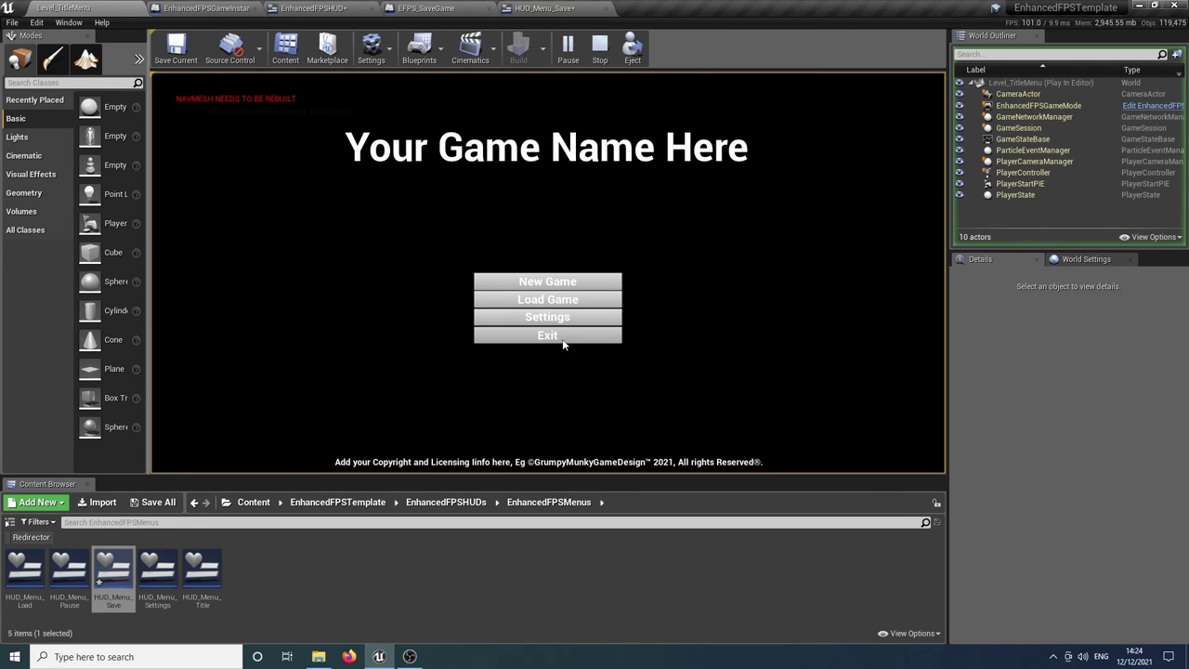
Play again and reopen Settings, set every graphics option to GPU Melting!, save them and exit the game.
{"action": "left_click", "coordinate": [568, 53]}
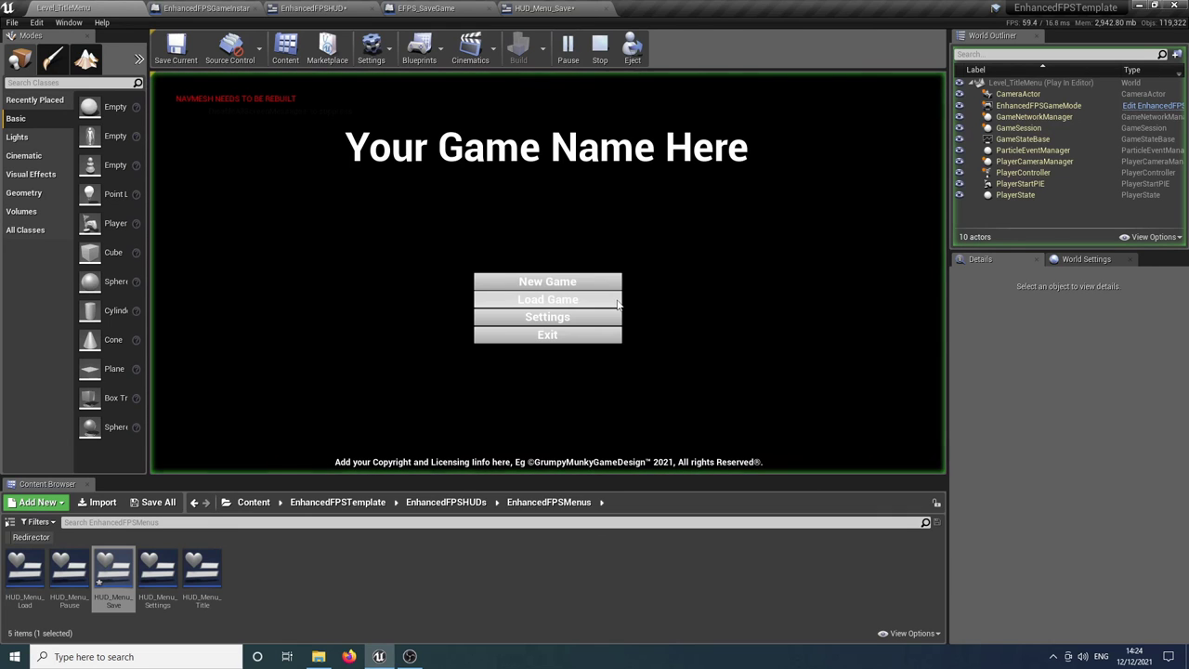
{"action": "left_click", "coordinate": [572, 319]}
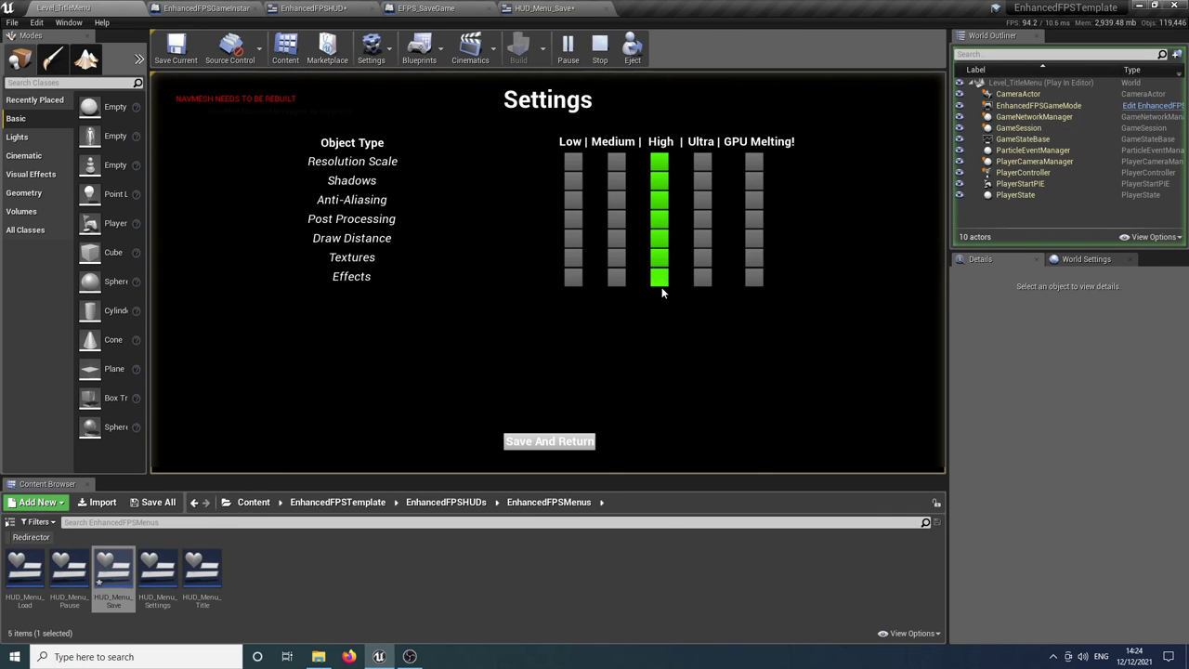
{"action": "left_click", "coordinate": [752, 279]}
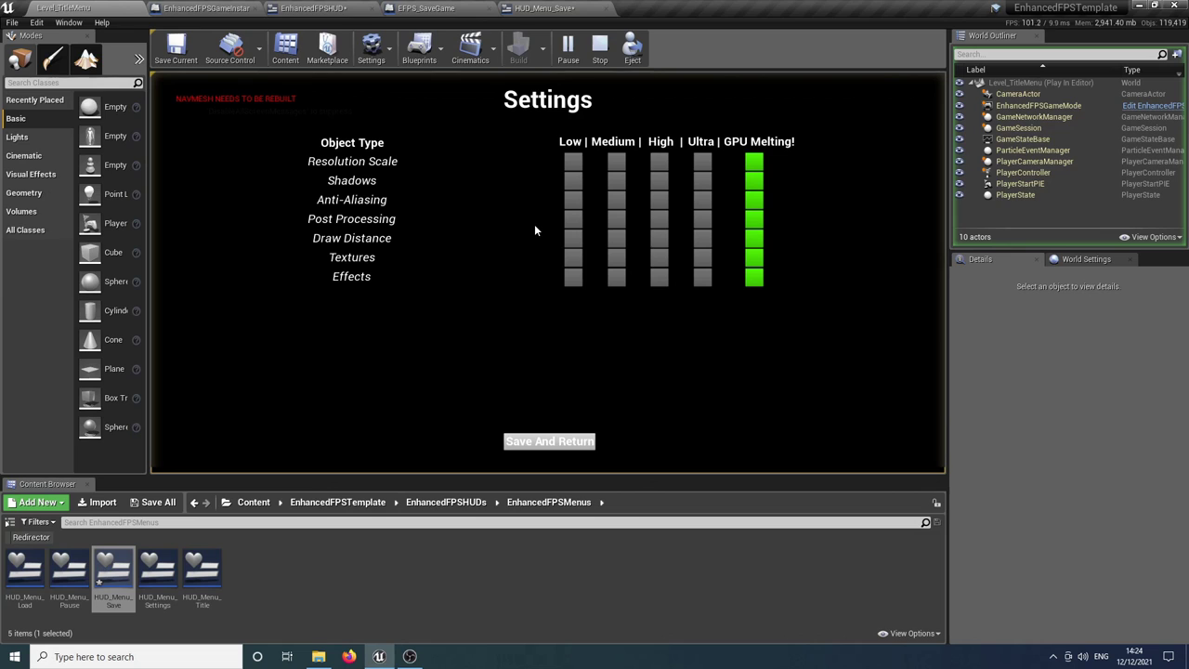
{"action": "left_click", "coordinate": [542, 443]}
{"action": "left_click", "coordinate": [544, 335]}
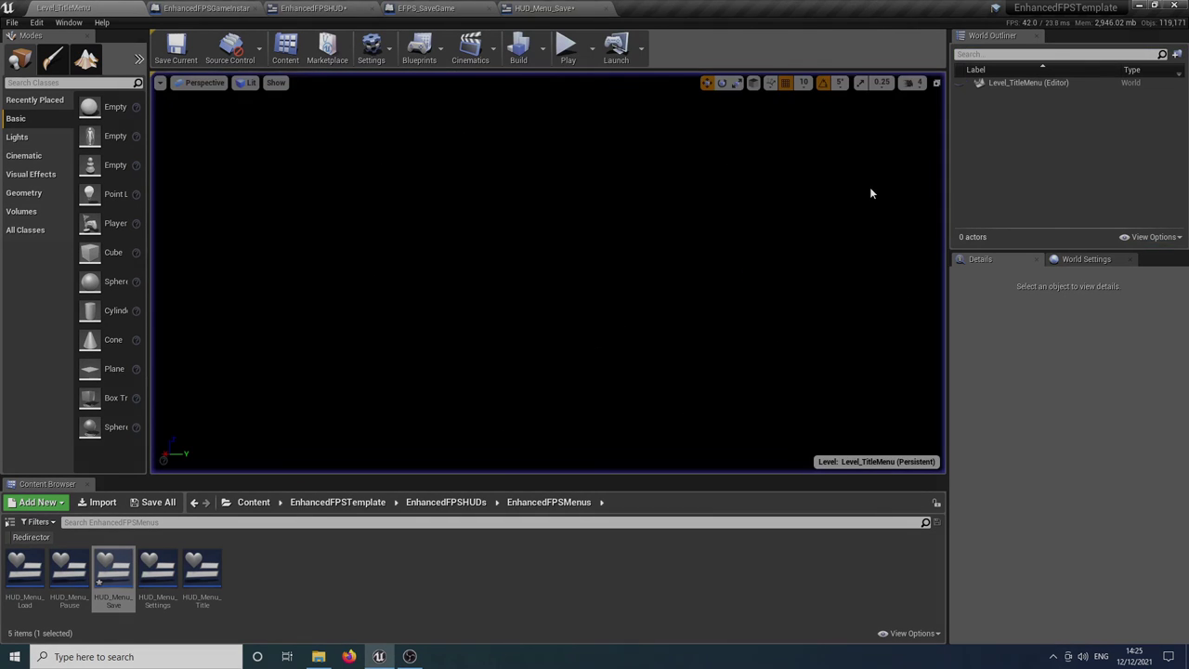